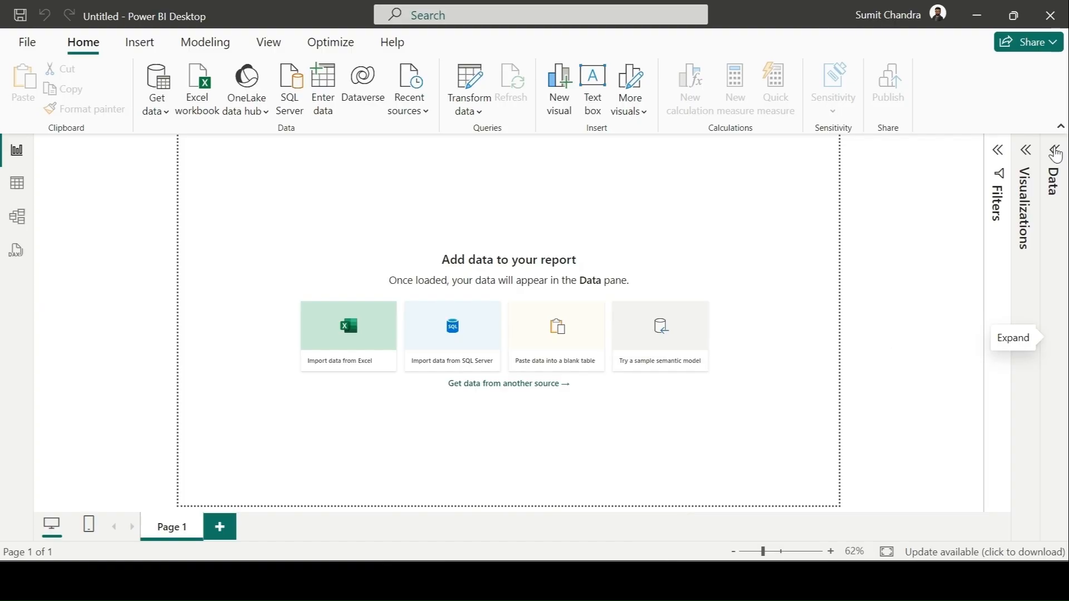
Step: Expand the Data pane and connect to the Global-Superstore Excel workbook in the Downloads folder
{"action": "left_click", "coordinate": [1054, 151]}
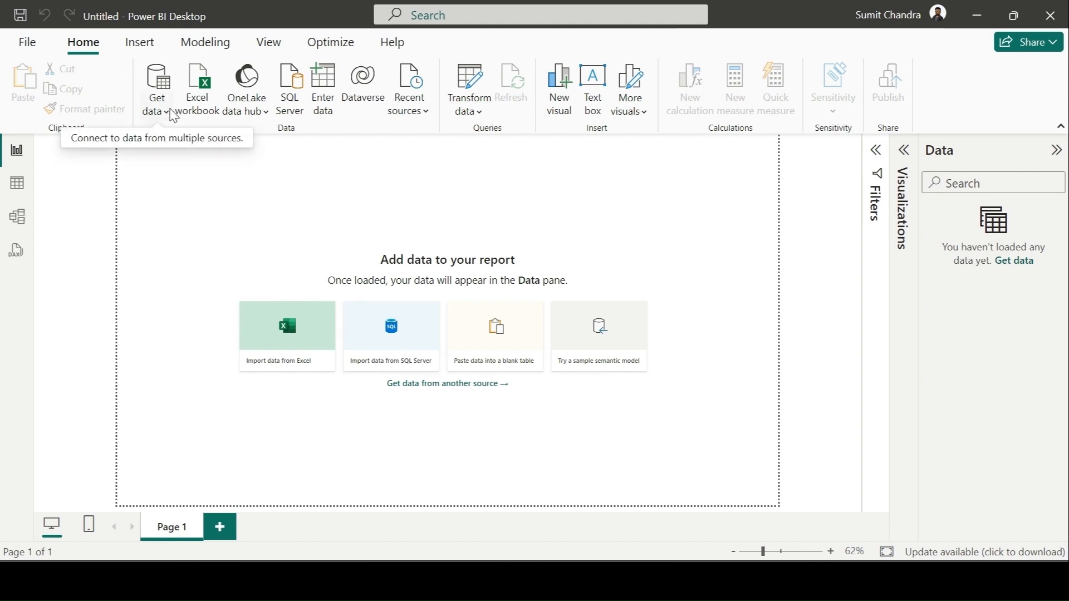
{"action": "left_click", "coordinate": [167, 112]}
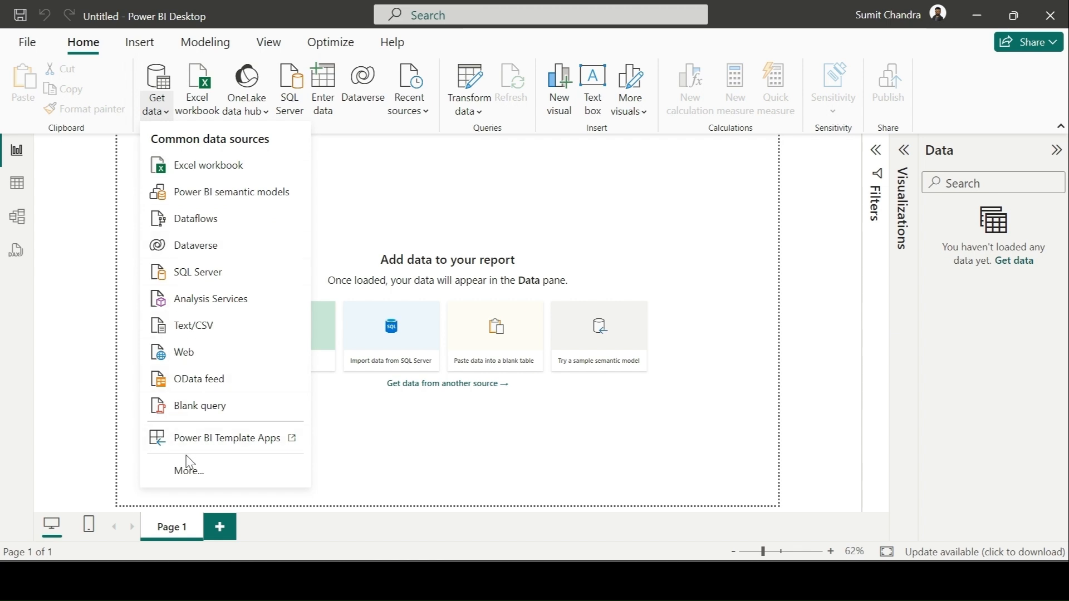
{"action": "left_click", "coordinate": [194, 470]}
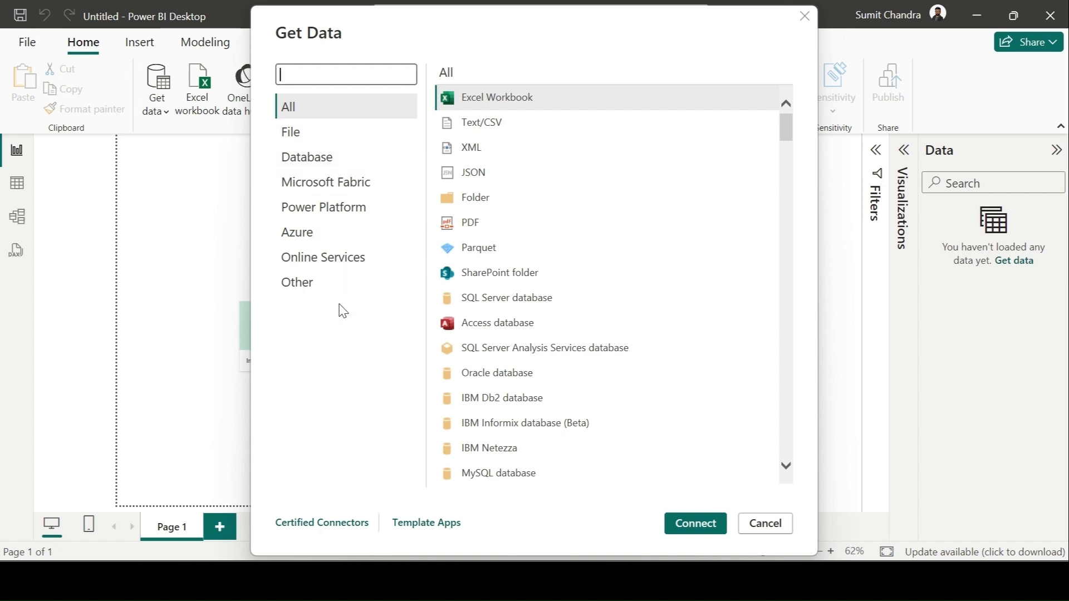
{"action": "left_click", "coordinate": [517, 103]}
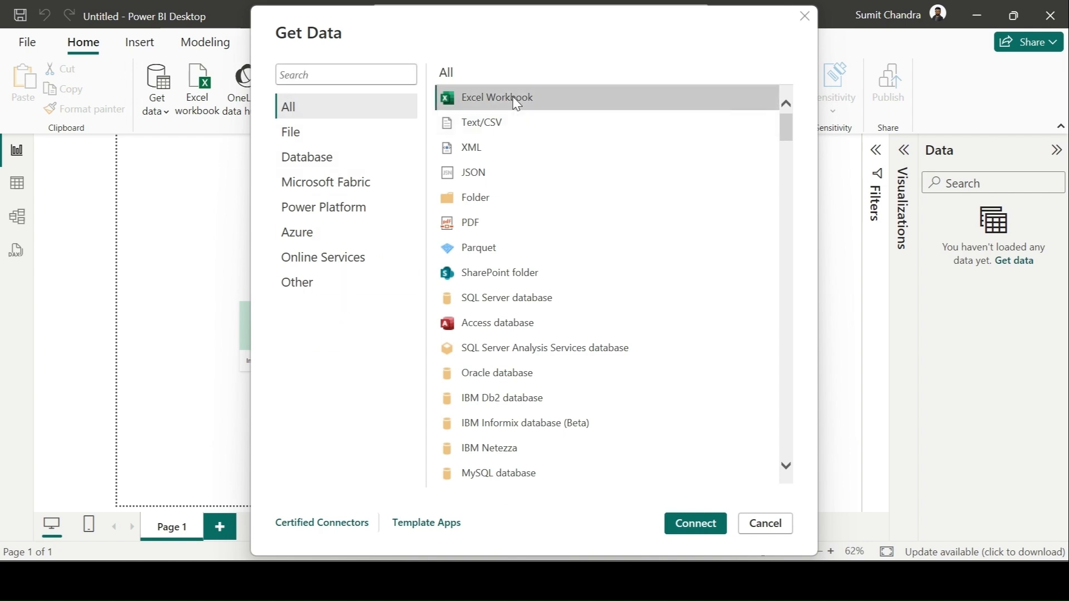
{"action": "left_click", "coordinate": [689, 517]}
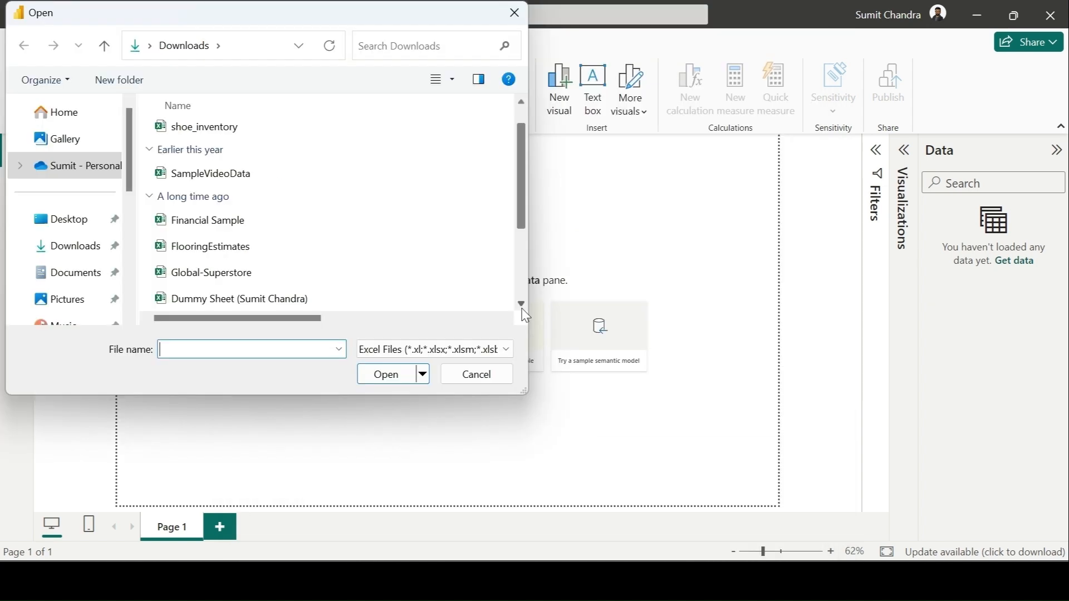
{"action": "left_click", "coordinate": [256, 278]}
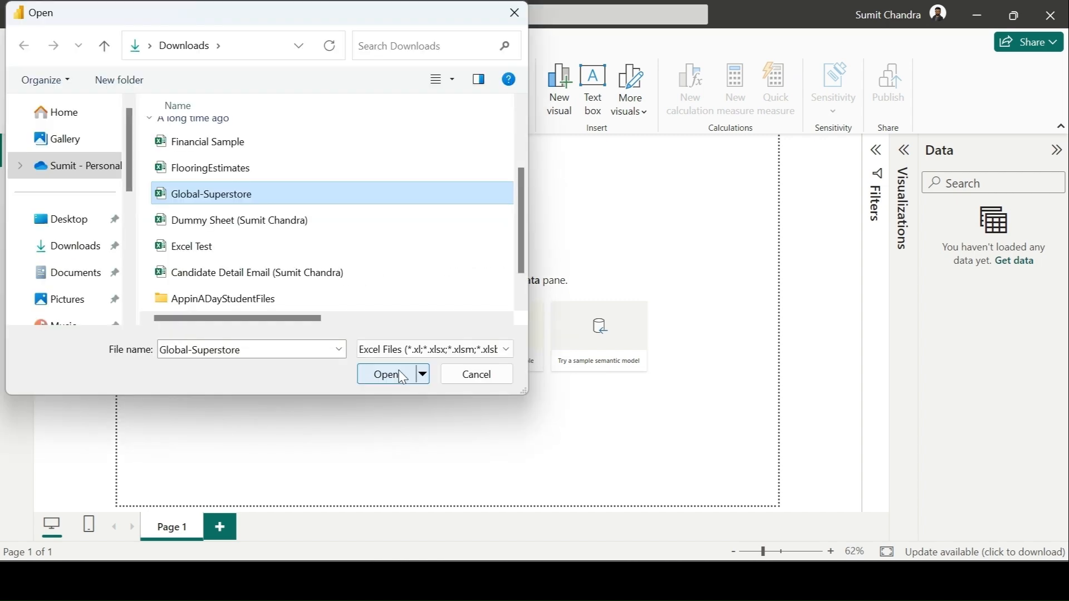
{"action": "left_click", "coordinate": [400, 376]}
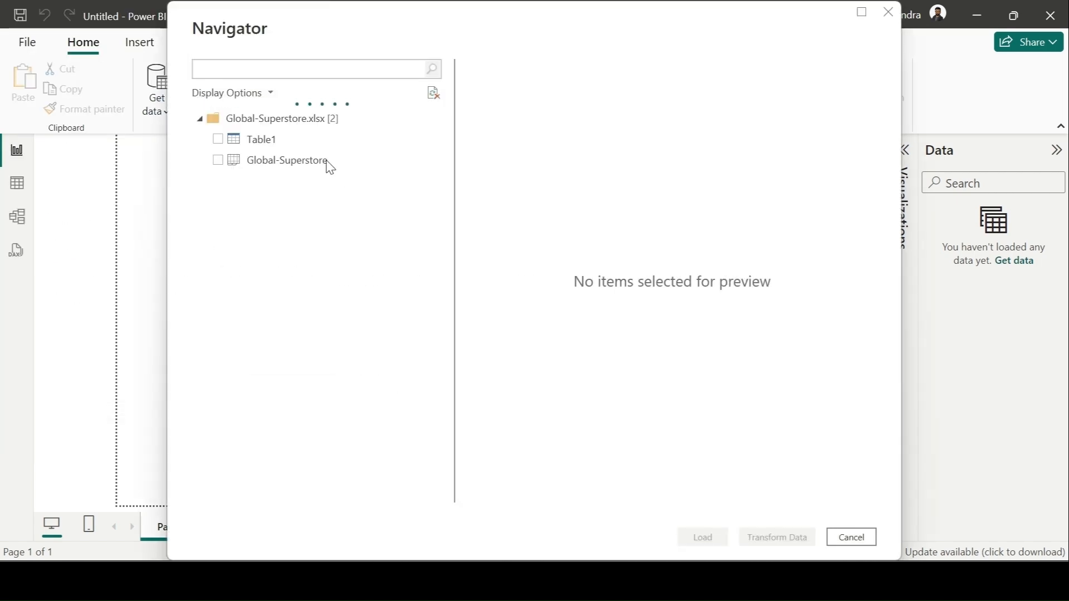
Step: Choose the Global-Superstore sheet from the workbook and open it in Power Query Editor for transformation
{"action": "left_click", "coordinate": [286, 159]}
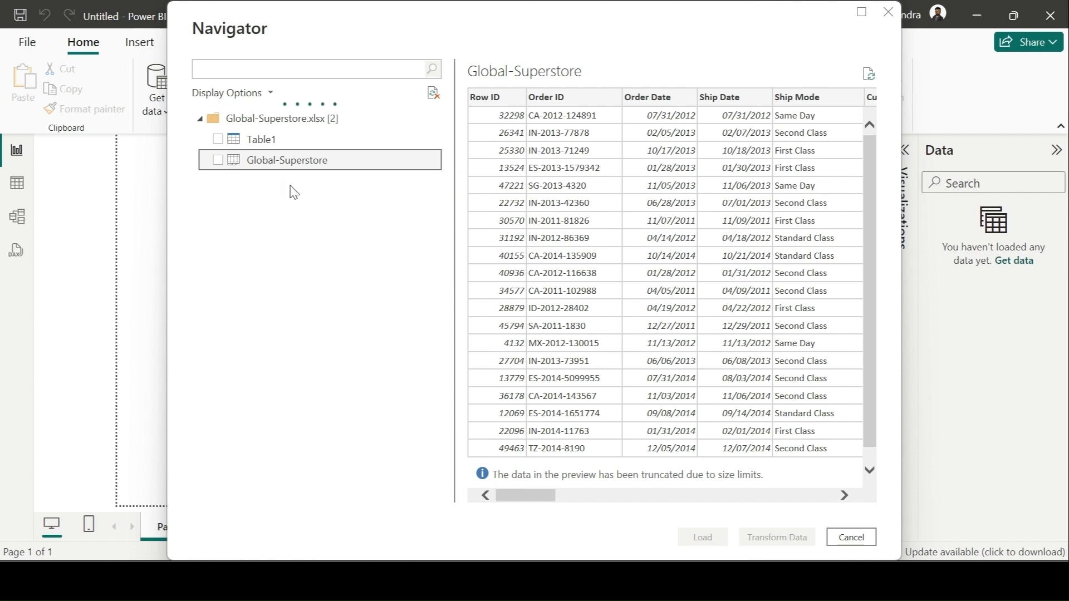
{"action": "left_click", "coordinate": [219, 160]}
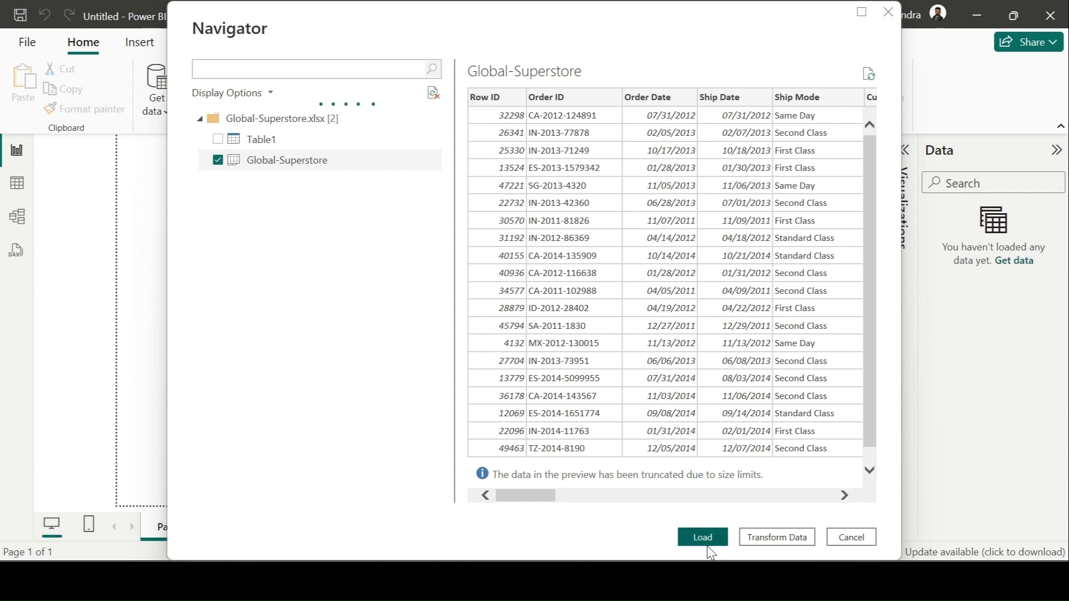
{"action": "left_click", "coordinate": [798, 542]}
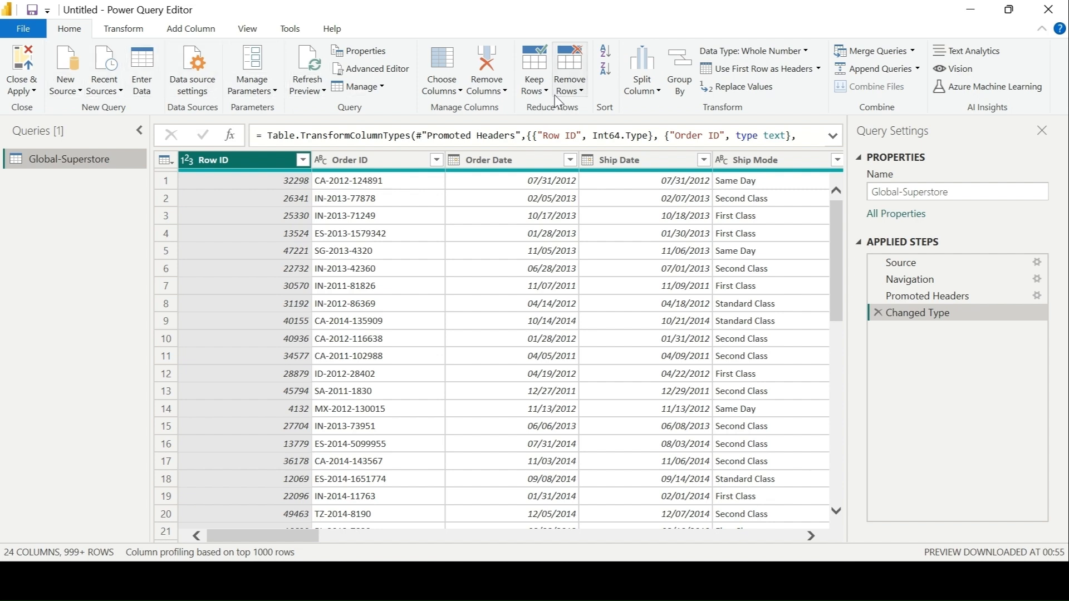
{"action": "left_click", "coordinate": [119, 30]}
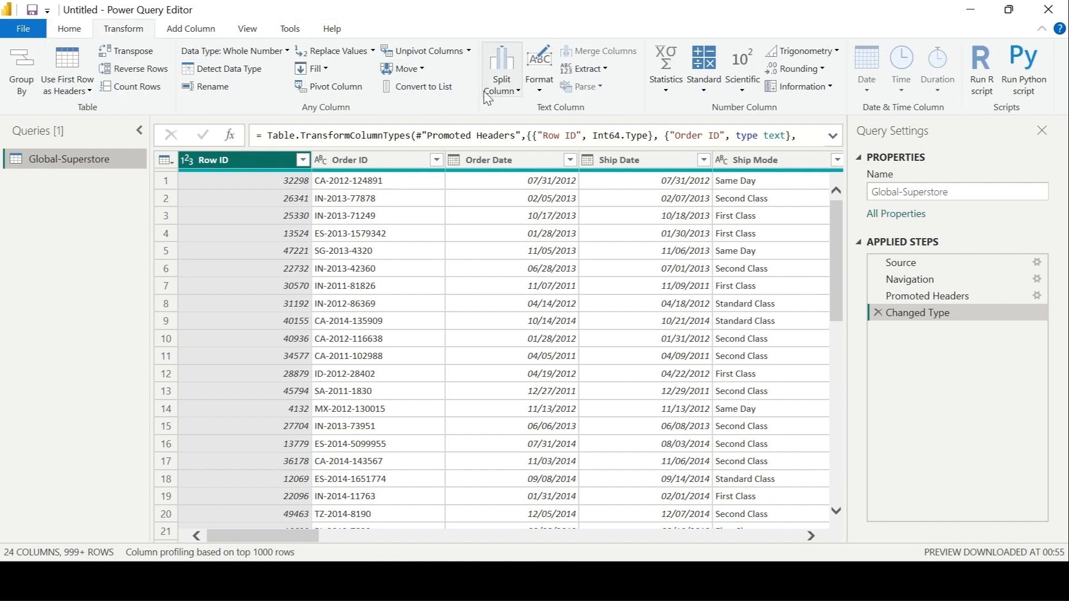
{"action": "left_click", "coordinate": [211, 33]}
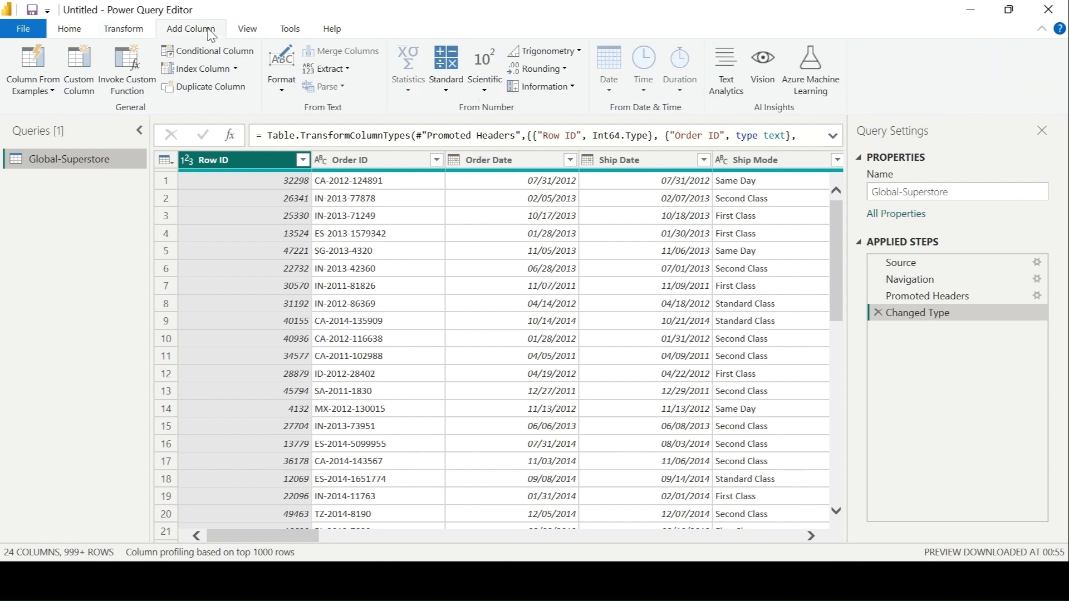
{"action": "left_click", "coordinate": [246, 32]}
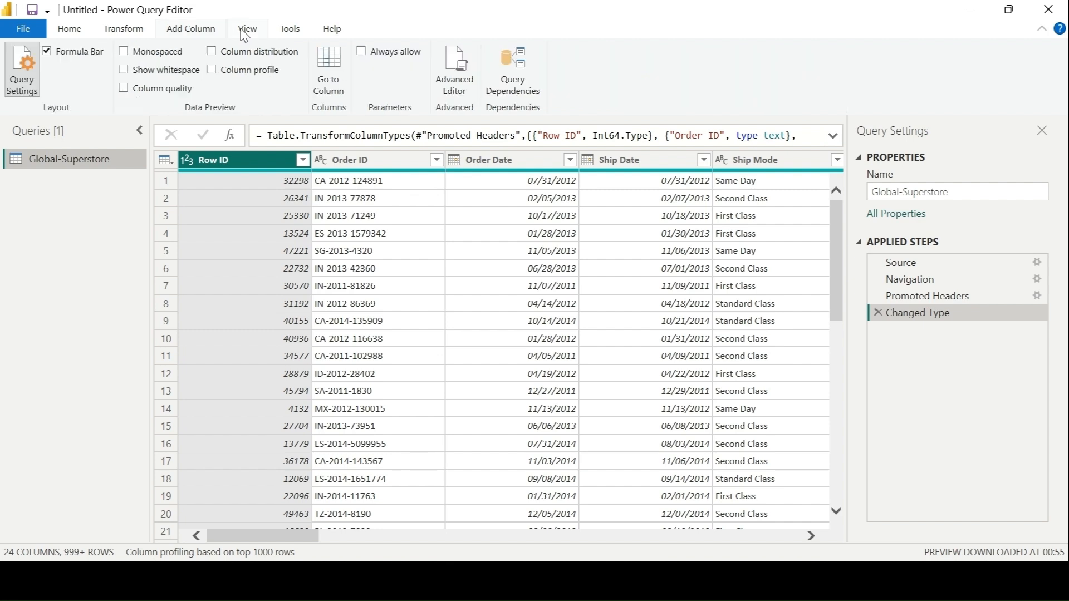
{"action": "left_click", "coordinate": [287, 37]}
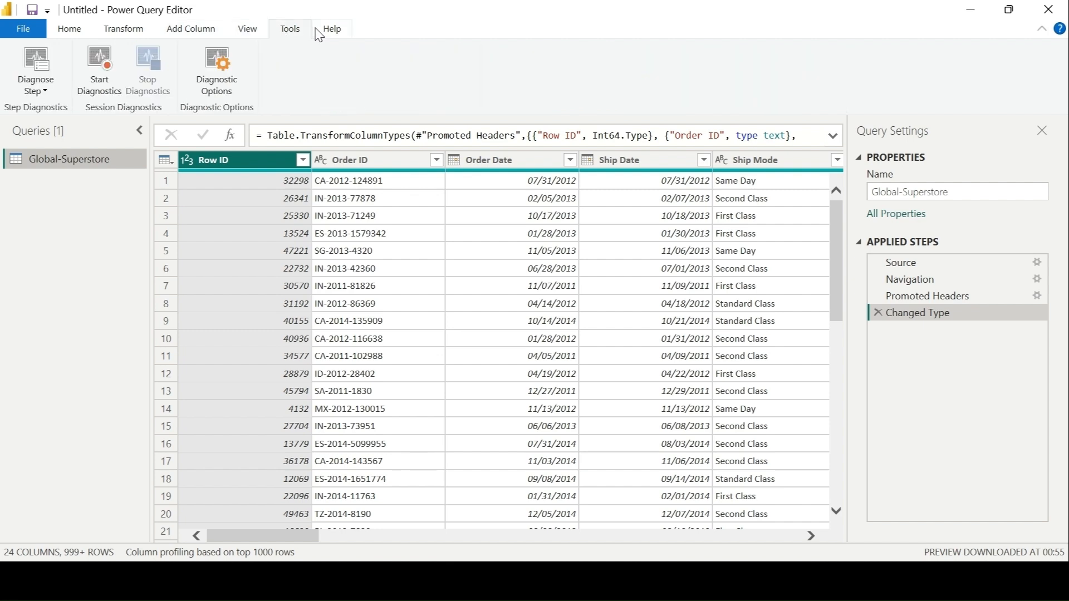
{"action": "left_click", "coordinate": [319, 33]}
{"action": "left_click", "coordinate": [72, 31]}
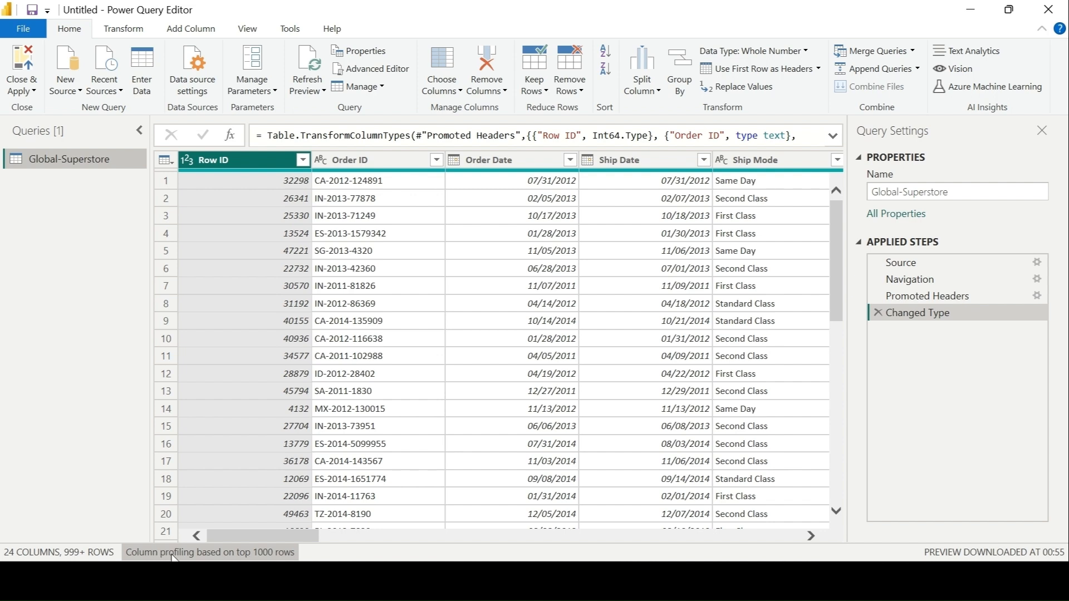
Step: Set column profiling to be based on the entire data set
{"action": "left_click", "coordinate": [278, 553]}
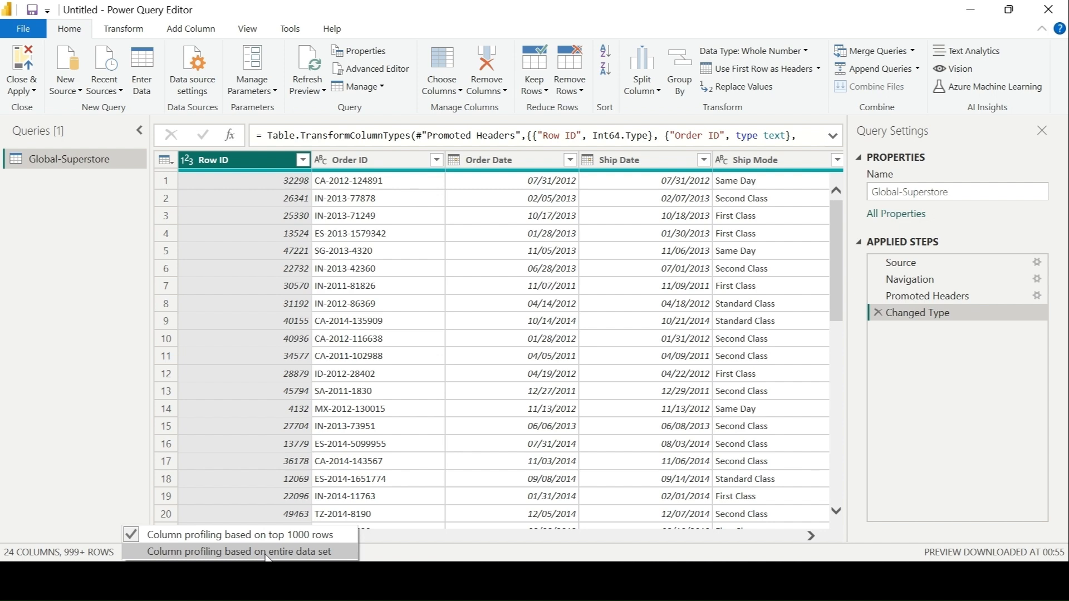
{"action": "left_click", "coordinate": [267, 553]}
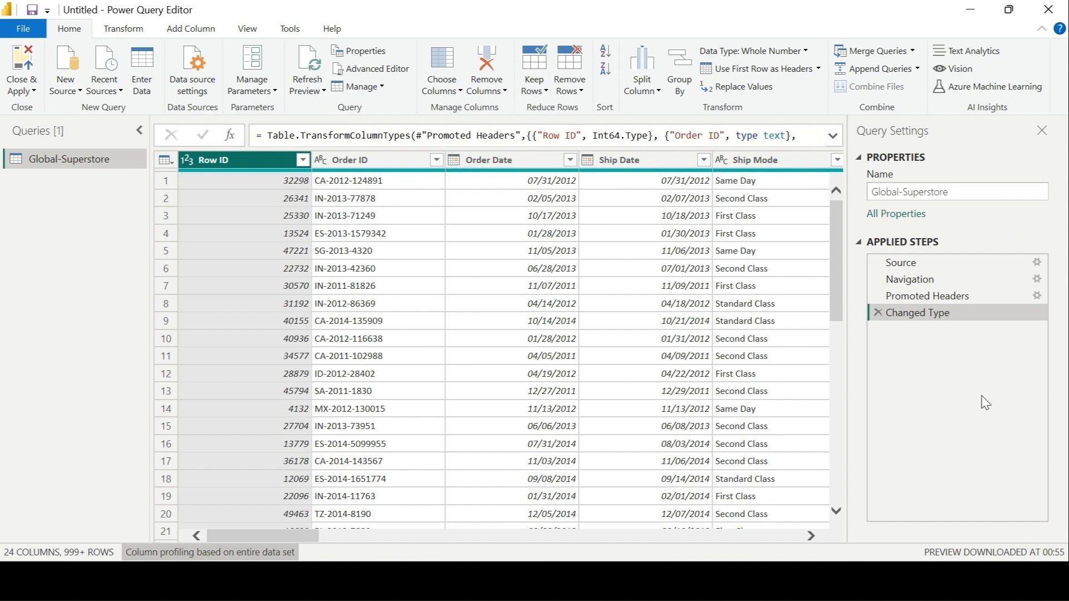
Step: Review the Source step's file settings and the data and formulas of the Navigation, Promoted Headers and Changed Type steps
{"action": "left_click", "coordinate": [956, 267]}
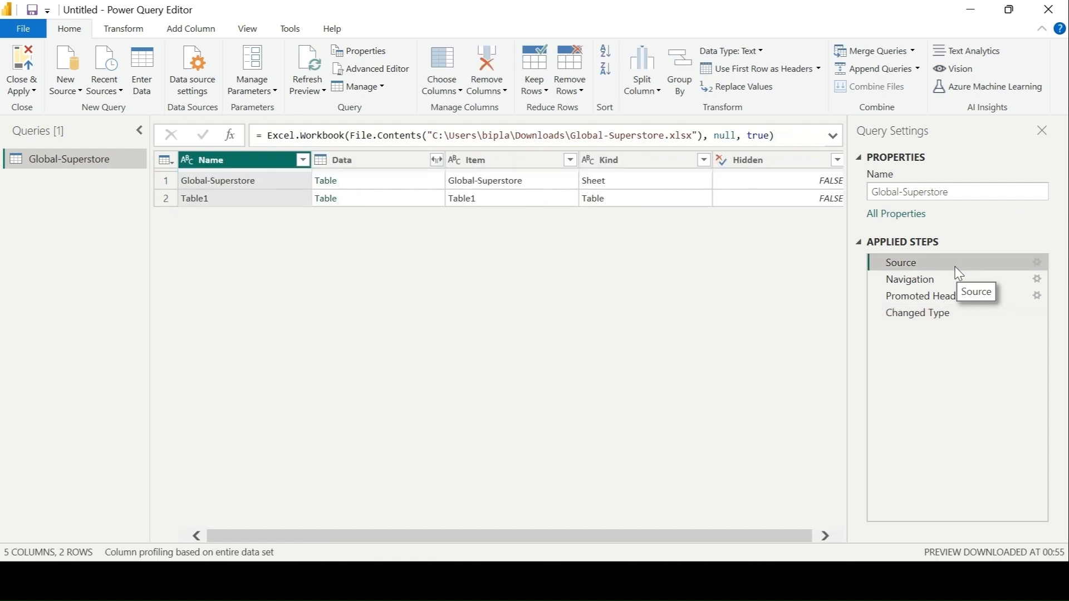
{"action": "left_click", "coordinate": [1037, 263]}
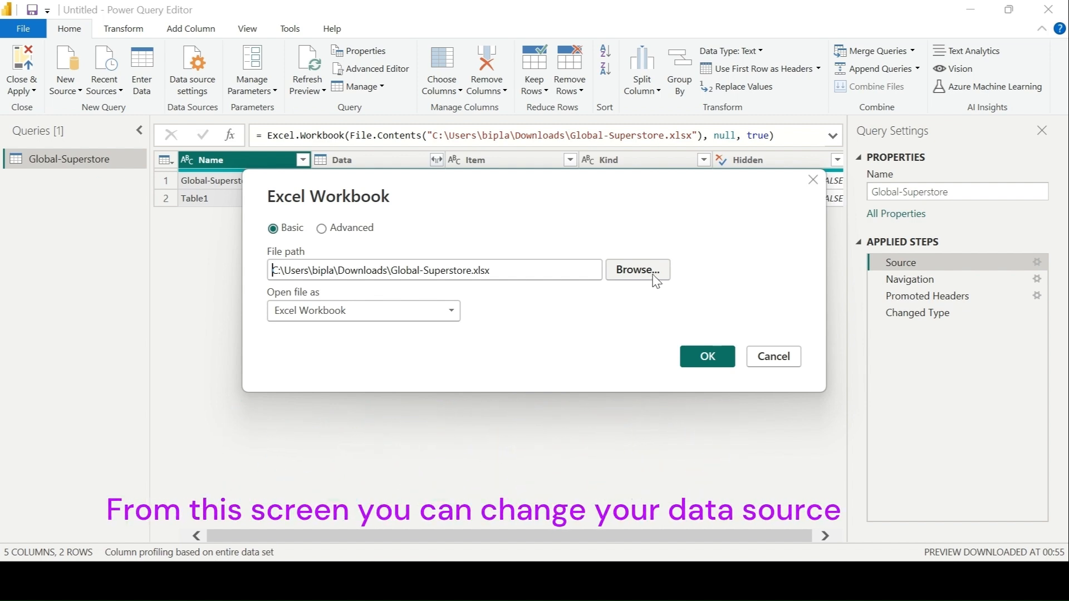
{"action": "left_click", "coordinate": [637, 270]}
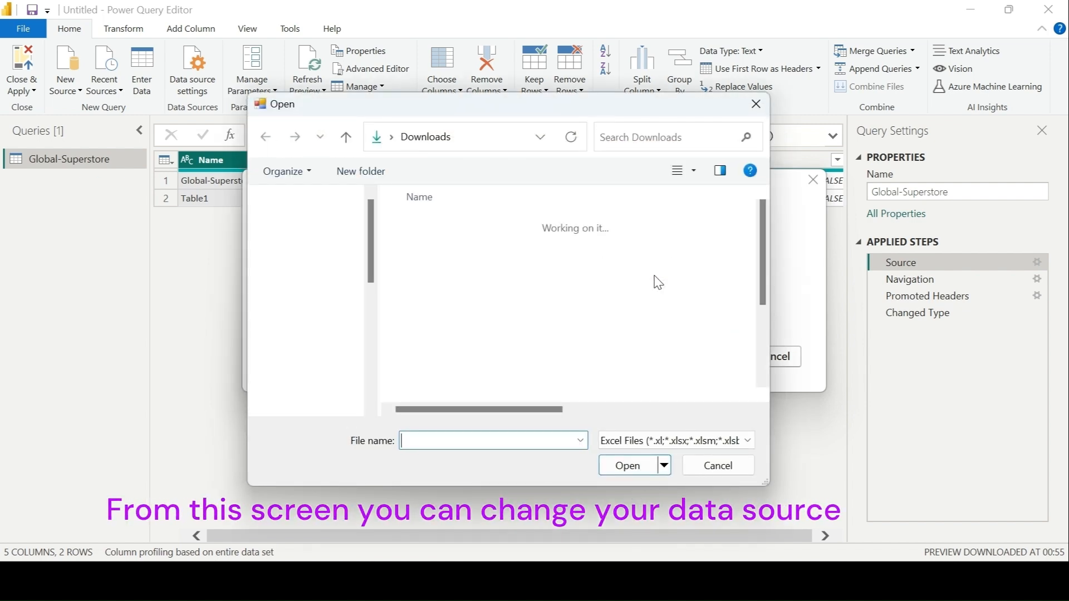
{"action": "left_click", "coordinate": [736, 467]}
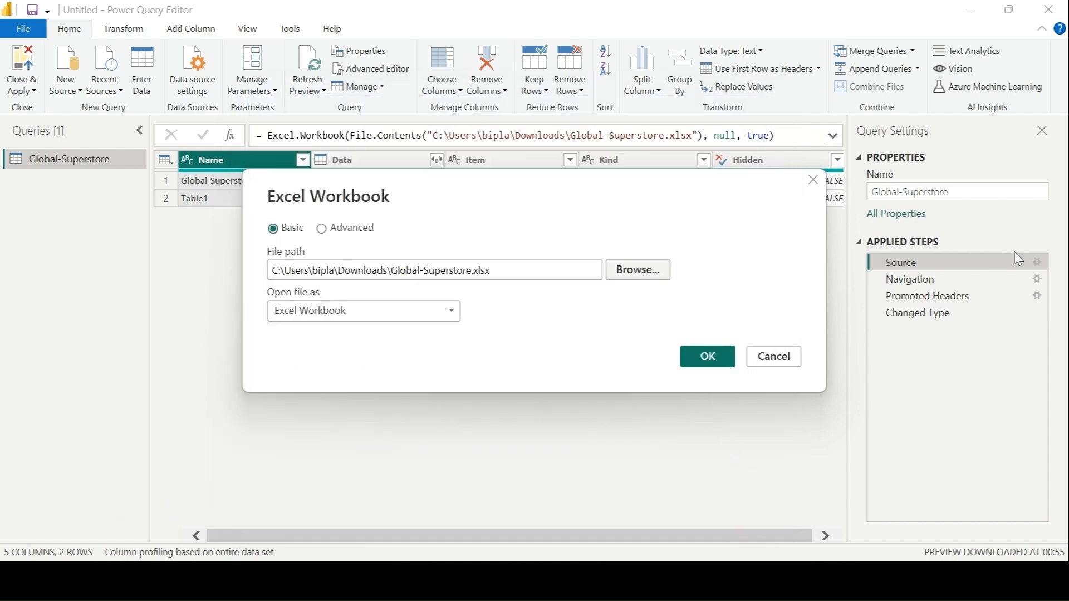
{"action": "left_click", "coordinate": [793, 361]}
{"action": "left_click", "coordinate": [921, 281]}
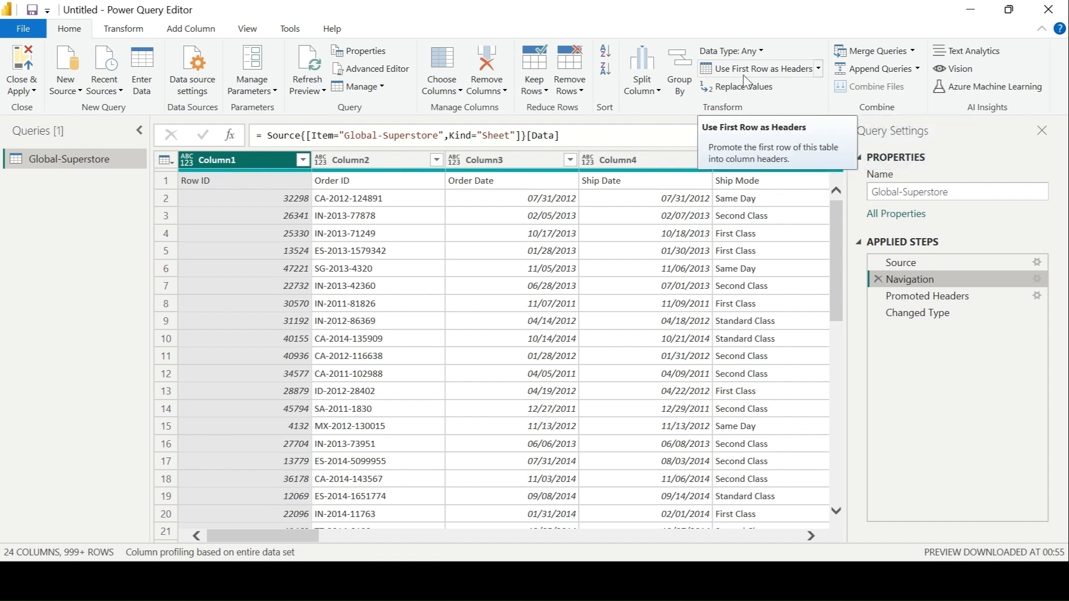
{"action": "left_click", "coordinate": [940, 297]}
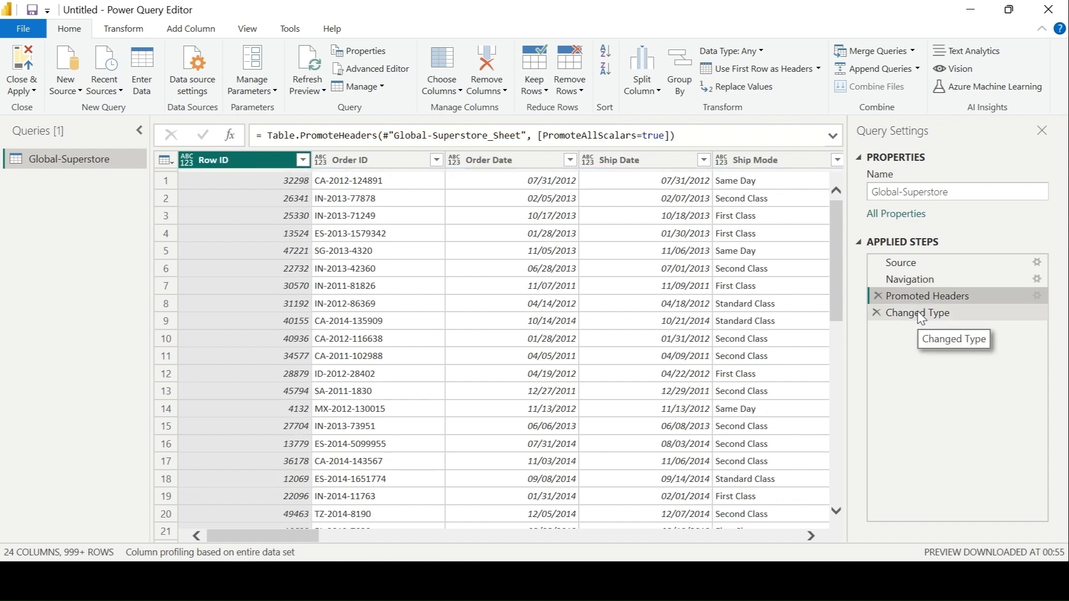
{"action": "left_click", "coordinate": [919, 315]}
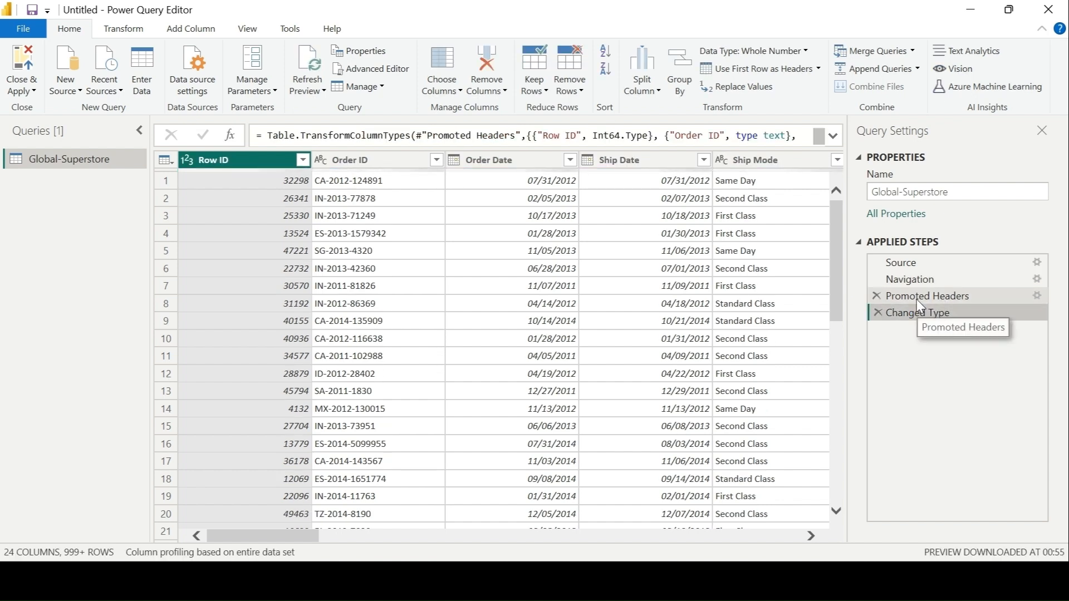
{"action": "left_click", "coordinate": [917, 298]}
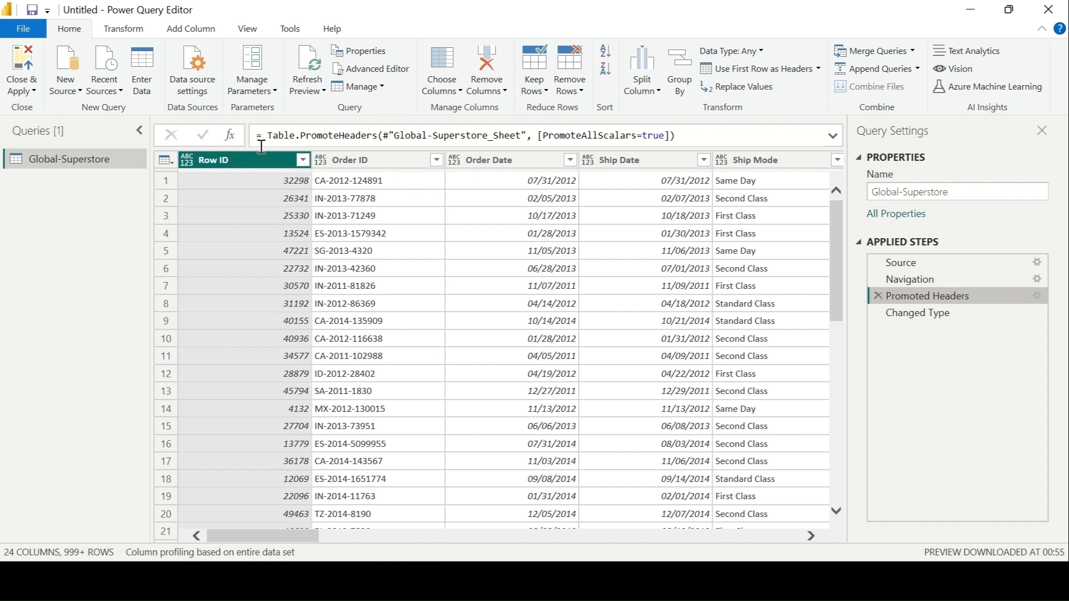
{"action": "left_click", "coordinate": [919, 317]}
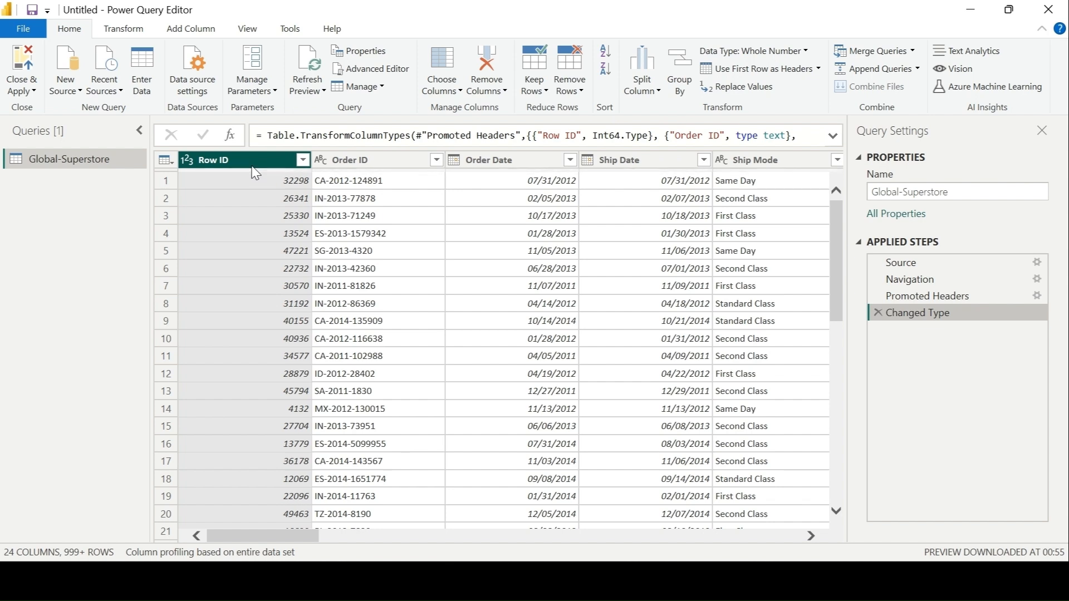
Step: Change the Row ID column's data type to Text, adding the conversion as a new step
{"action": "left_click", "coordinate": [809, 58]}
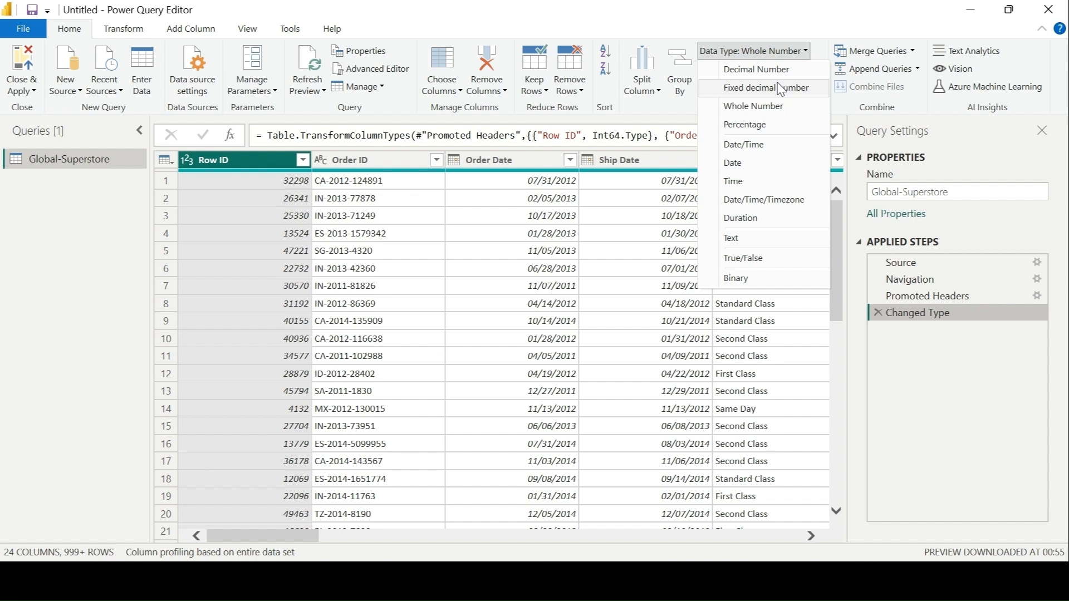
{"action": "left_click", "coordinate": [771, 240]}
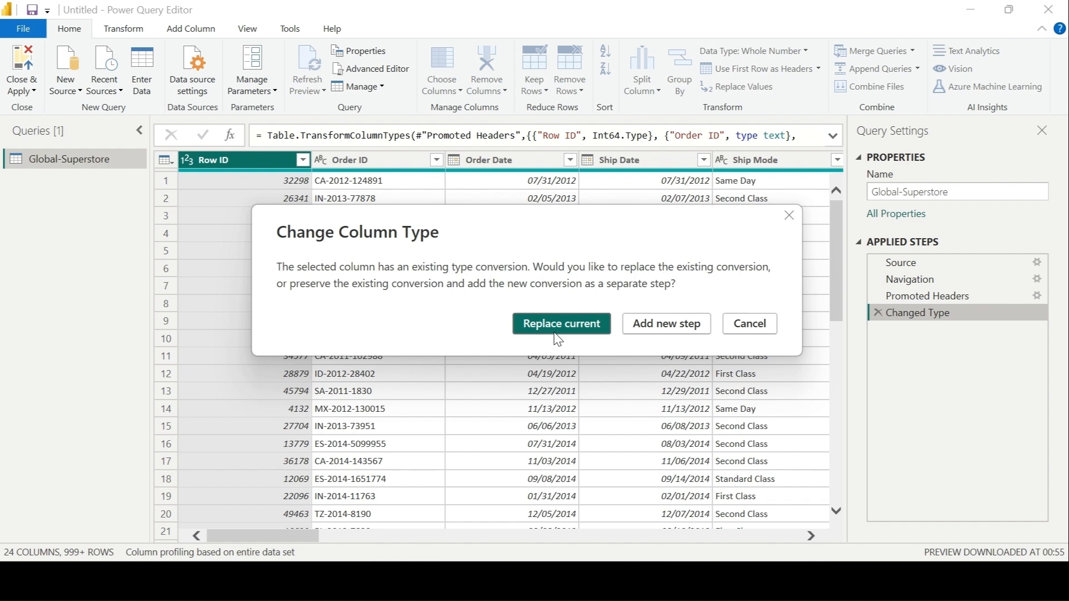
{"action": "left_click", "coordinate": [668, 328]}
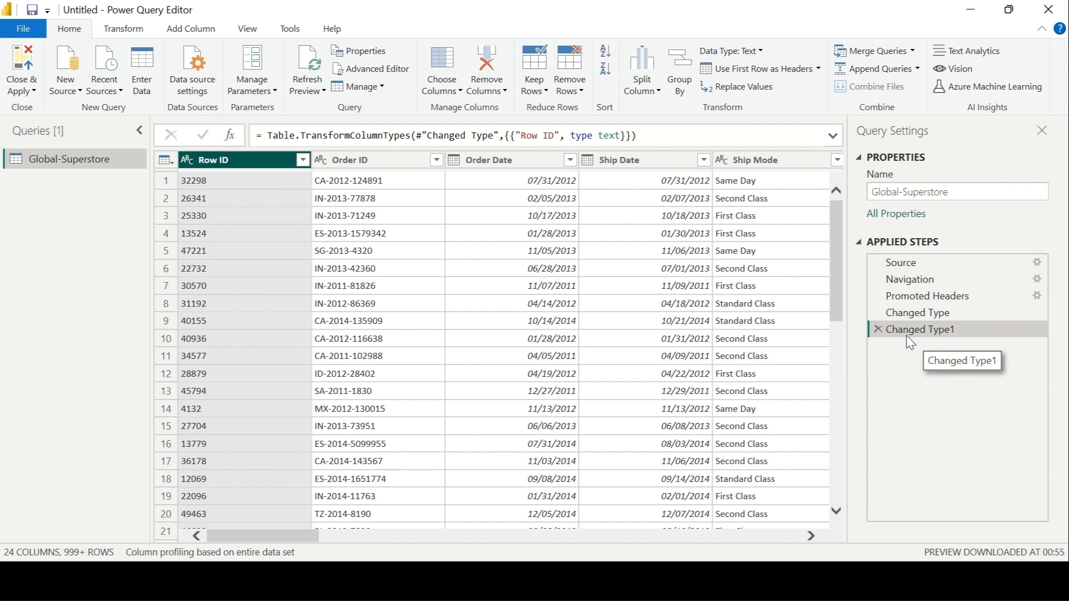
Step: Add the description "Row Id as Text" to the Changed Type1 applied step
{"action": "right_click", "coordinate": [947, 335]}
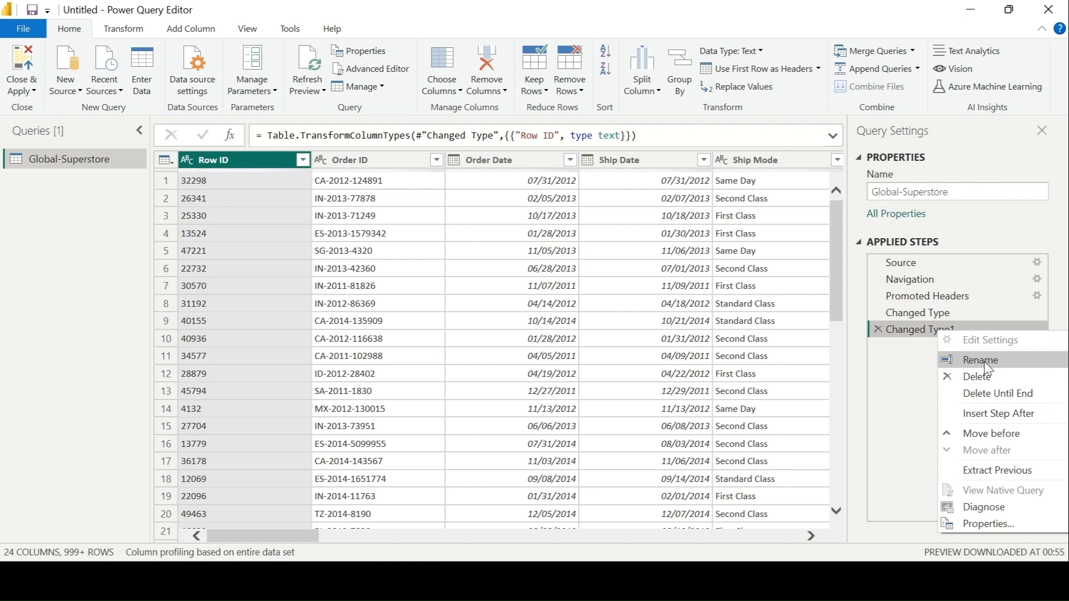
{"action": "left_click", "coordinate": [944, 335]}
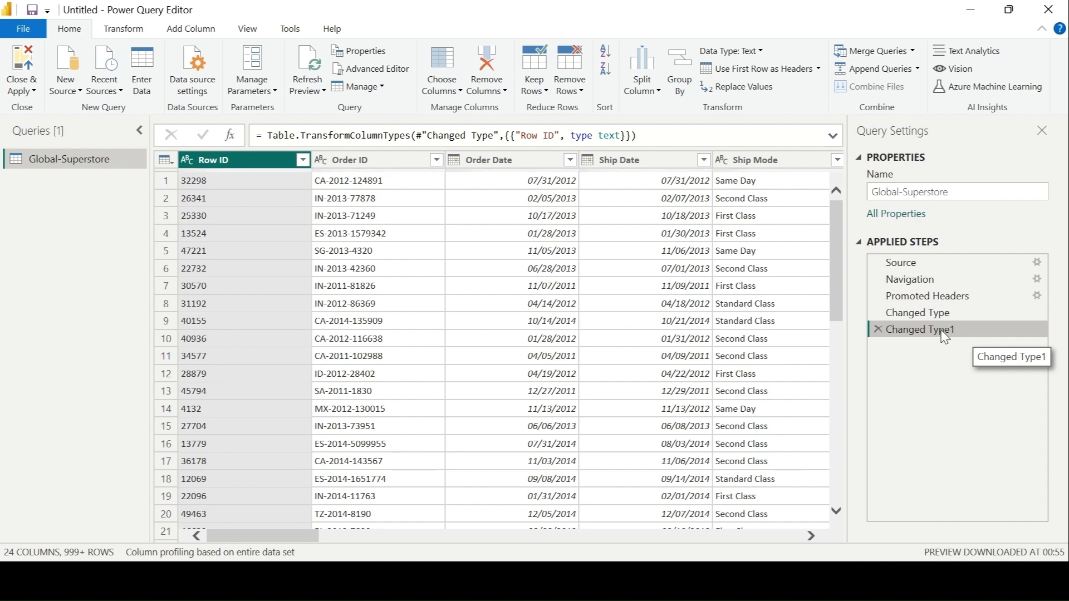
{"action": "right_click", "coordinate": [945, 336]}
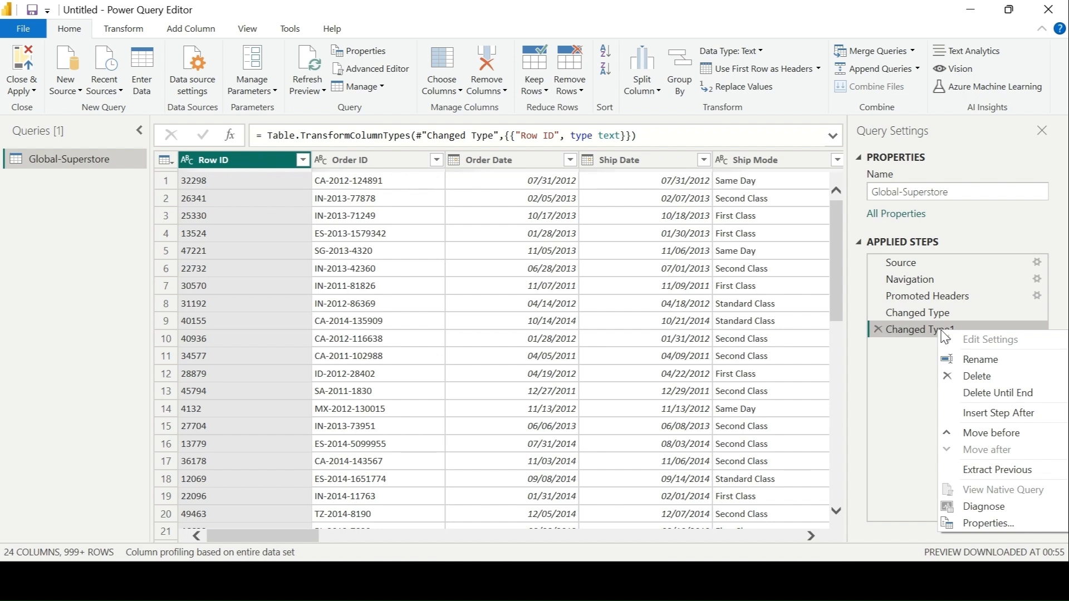
{"action": "left_click", "coordinate": [1009, 526]}
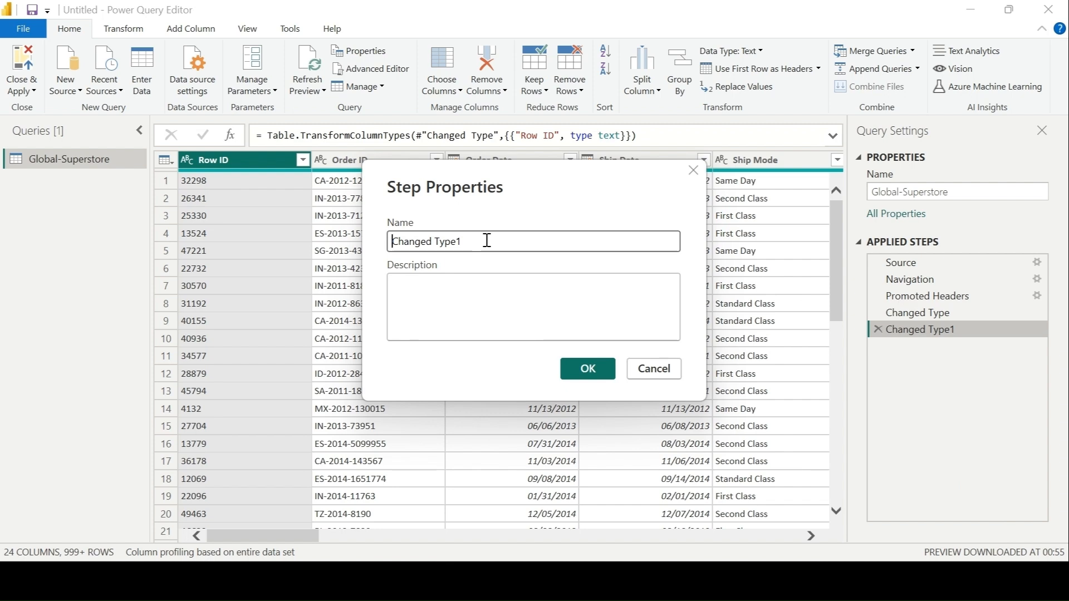
{"action": "left_click", "coordinate": [454, 301]}
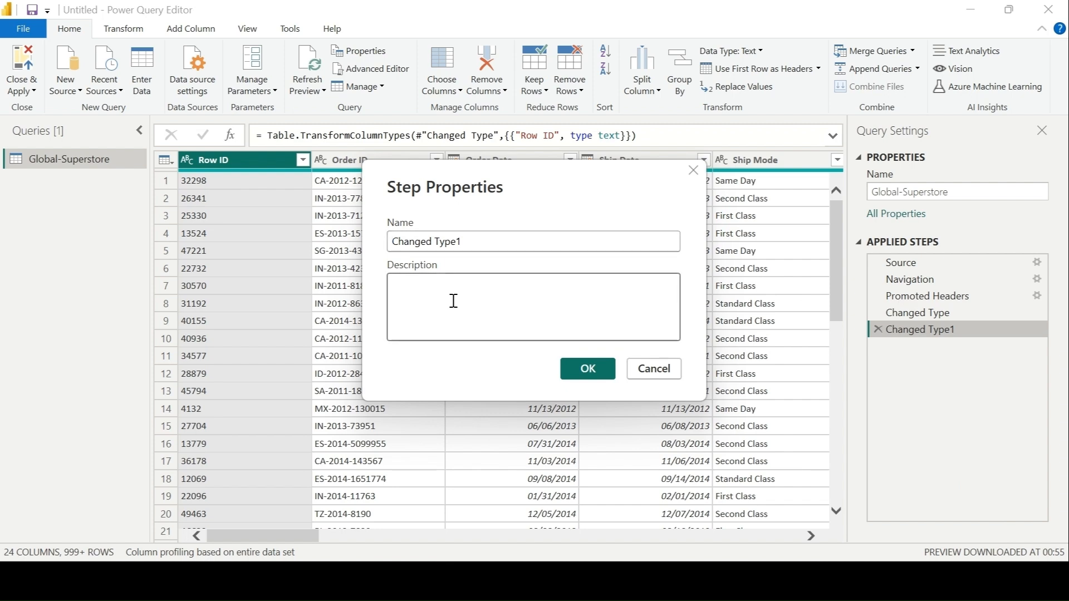
{"action": "type", "text": "Row Id as Text"}
{"action": "left_click", "coordinate": [577, 374]}
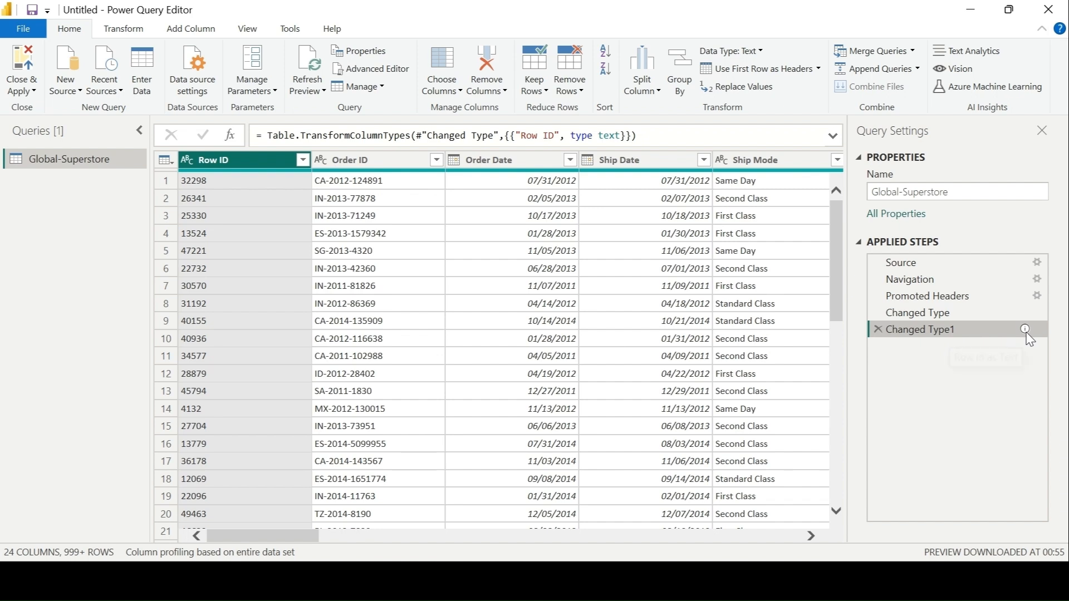
Step: Look through the table's columns, select the Postal Code column, and review the available options for removing it
{"action": "mouse_move", "coordinate": [1024, 333]}
{"action": "left_click", "coordinate": [809, 537]}
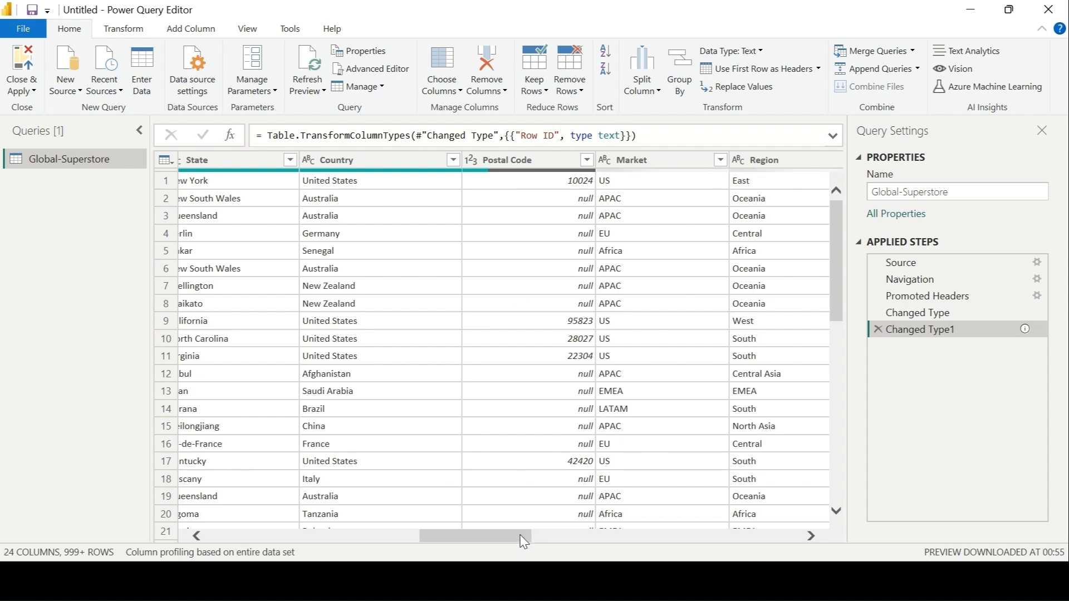
{"action": "left_click_drag", "start_coordinate": [524, 541], "coordinate": [660, 541]}
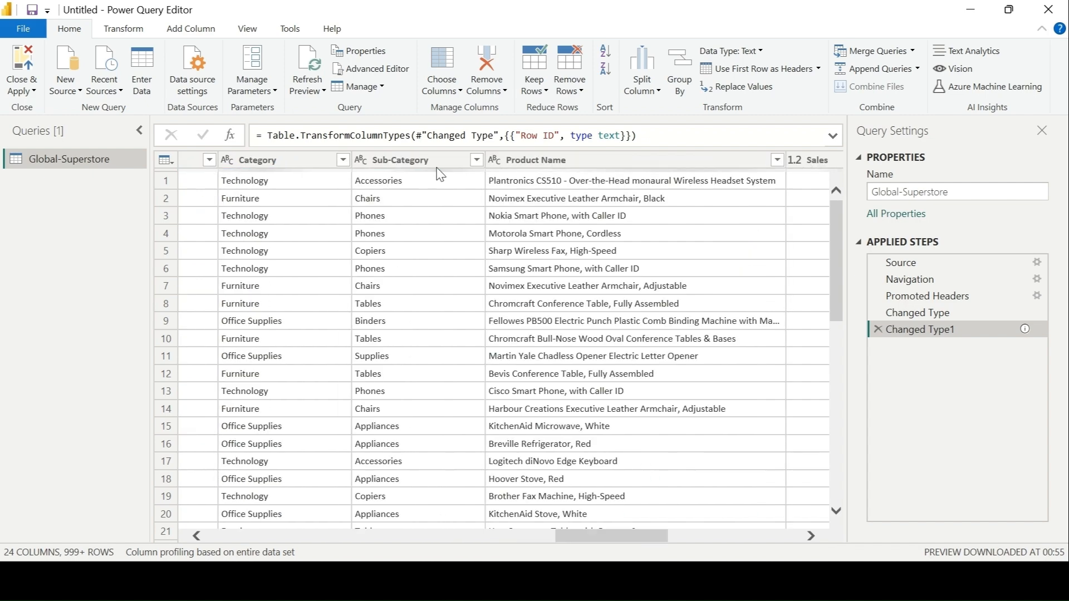
{"action": "left_click_drag", "start_coordinate": [615, 538], "coordinate": [266, 537]}
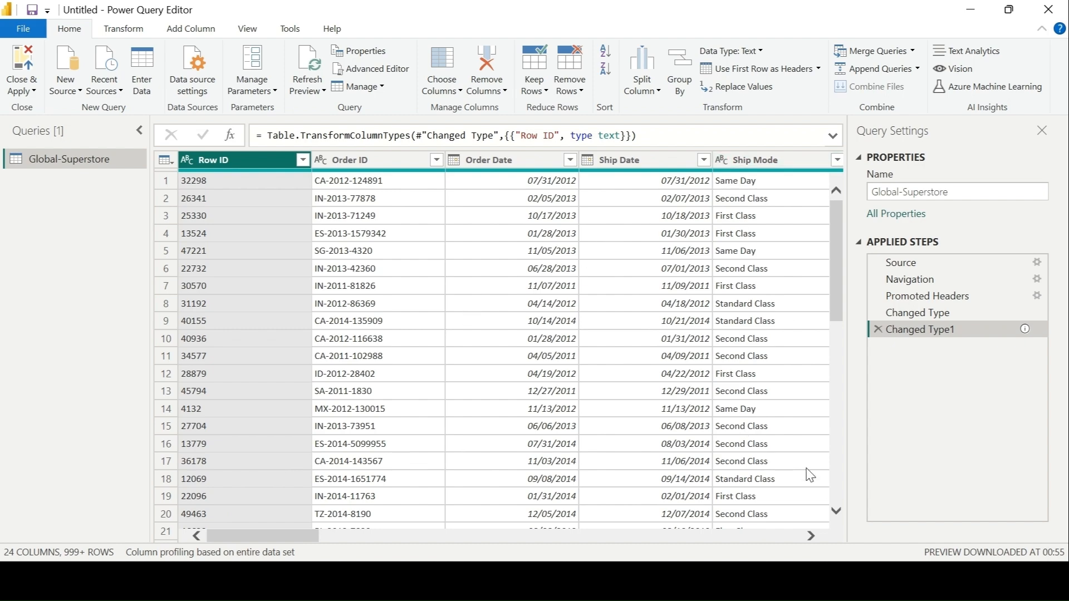
{"action": "left_click", "coordinate": [812, 537]}
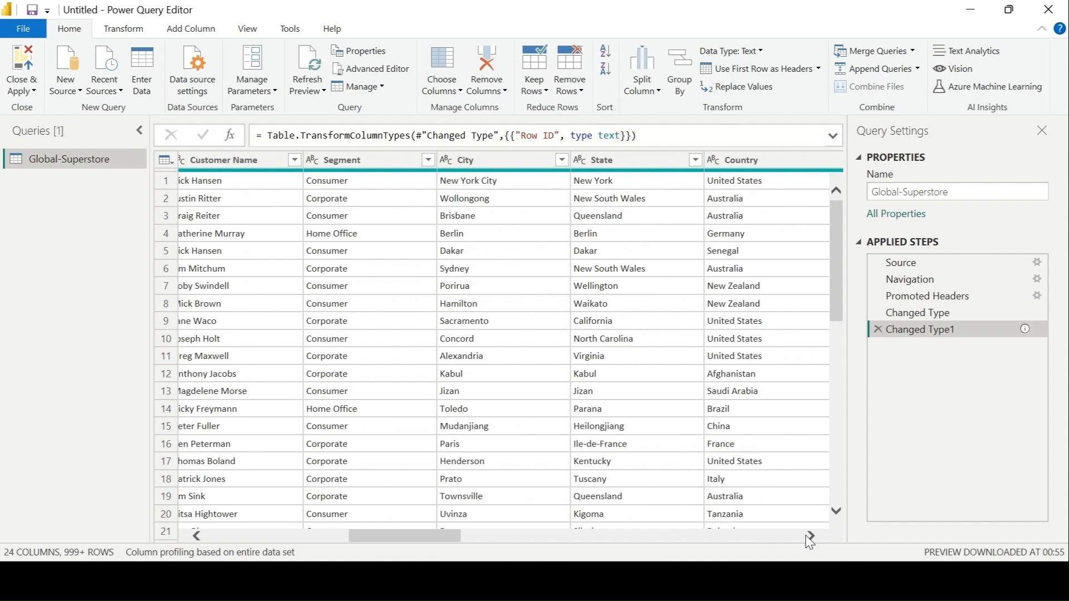
{"action": "left_click", "coordinate": [810, 536]}
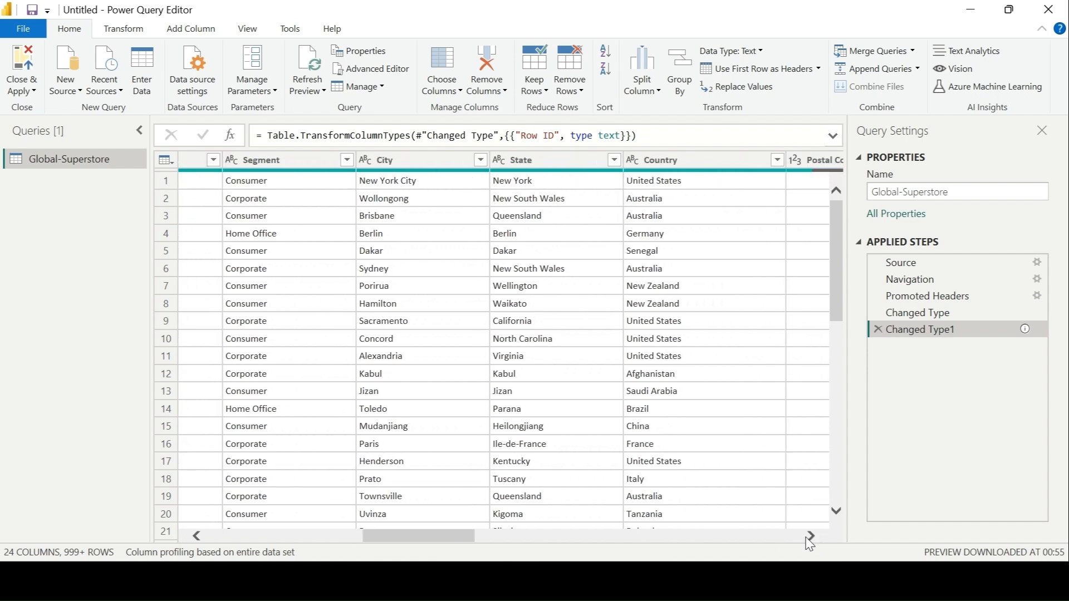
{"action": "left_click", "coordinate": [810, 537]}
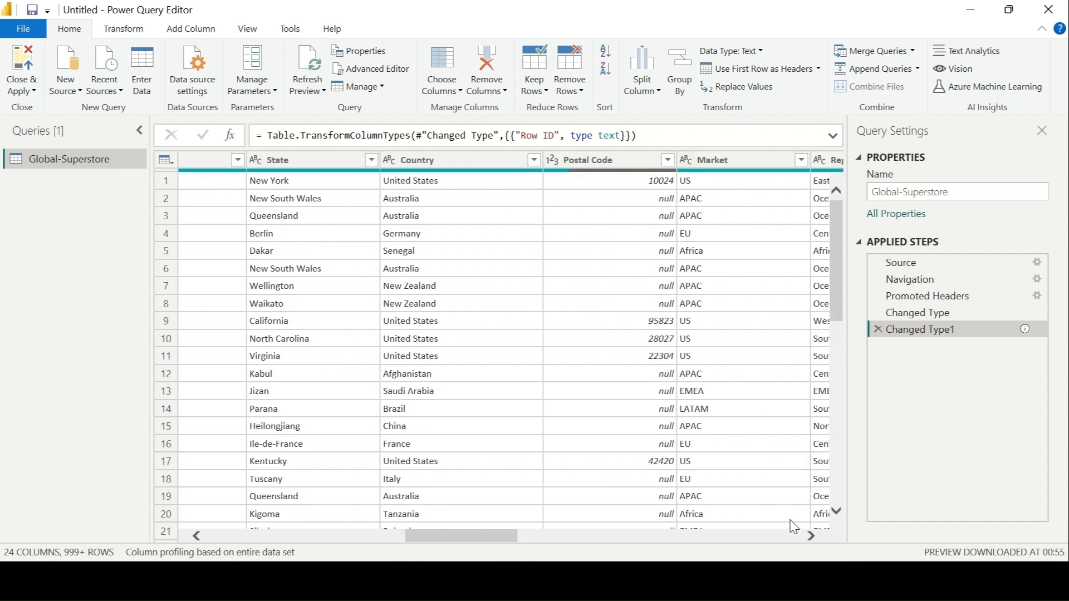
{"action": "left_click", "coordinate": [601, 167]}
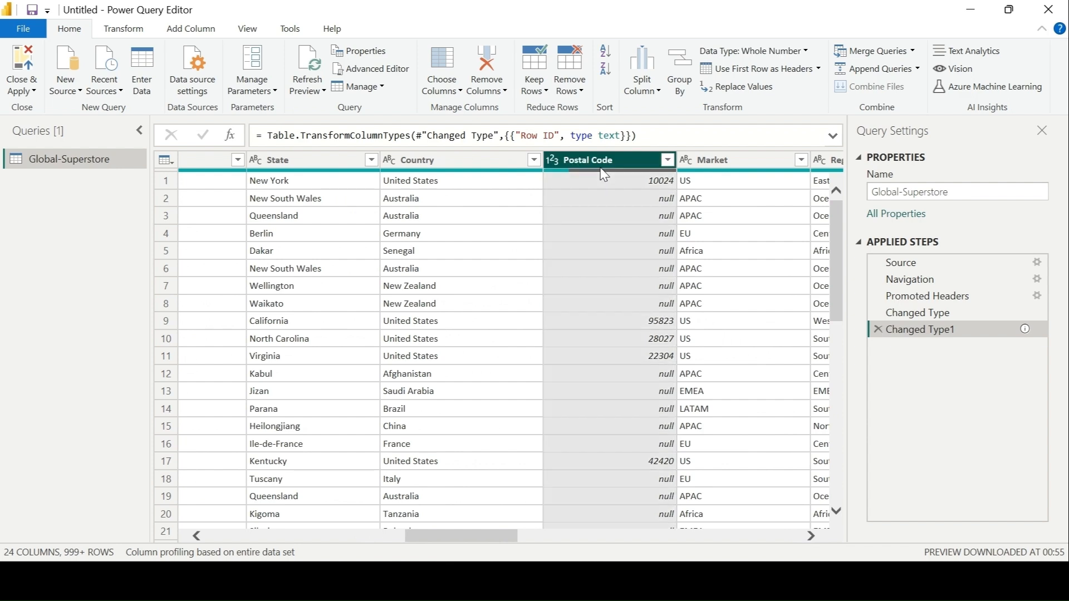
{"action": "right_click", "coordinate": [600, 167]}
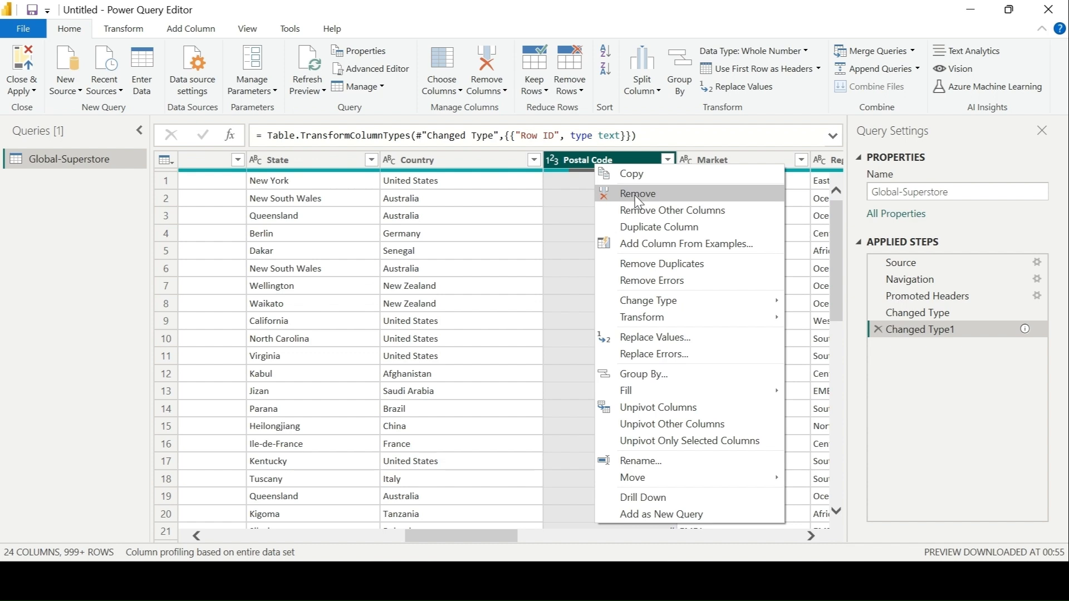
{"action": "left_click", "coordinate": [579, 167]}
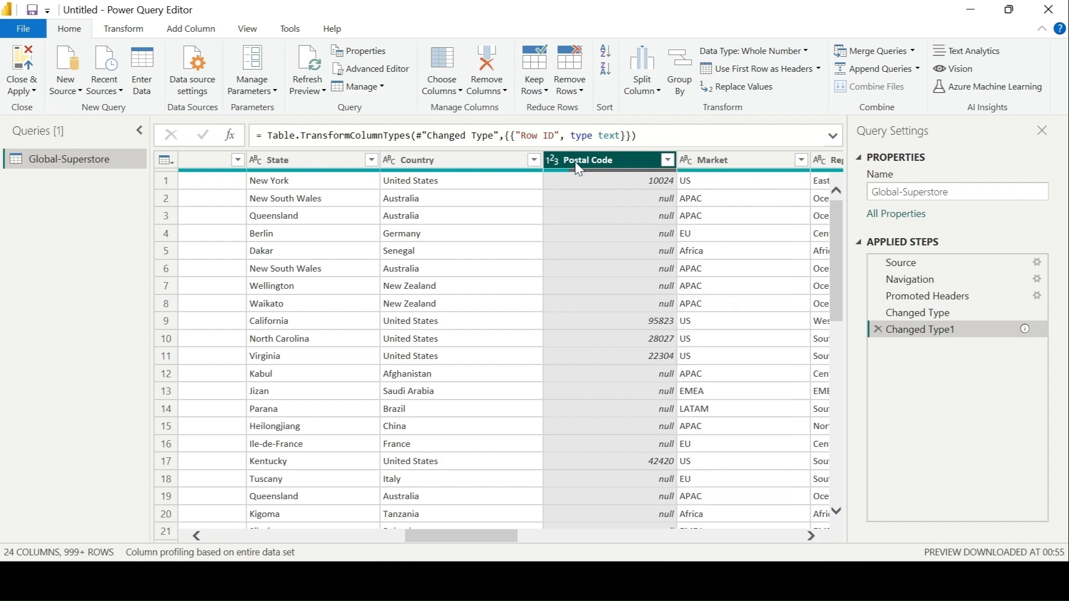
{"action": "left_click", "coordinate": [506, 94]}
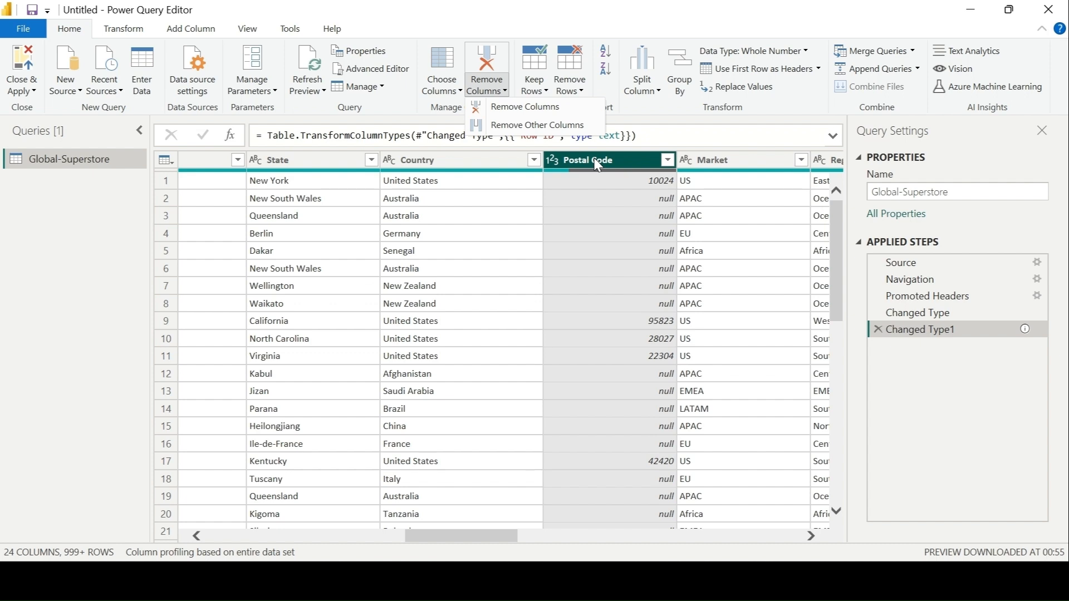
{"action": "left_click", "coordinate": [617, 15]}
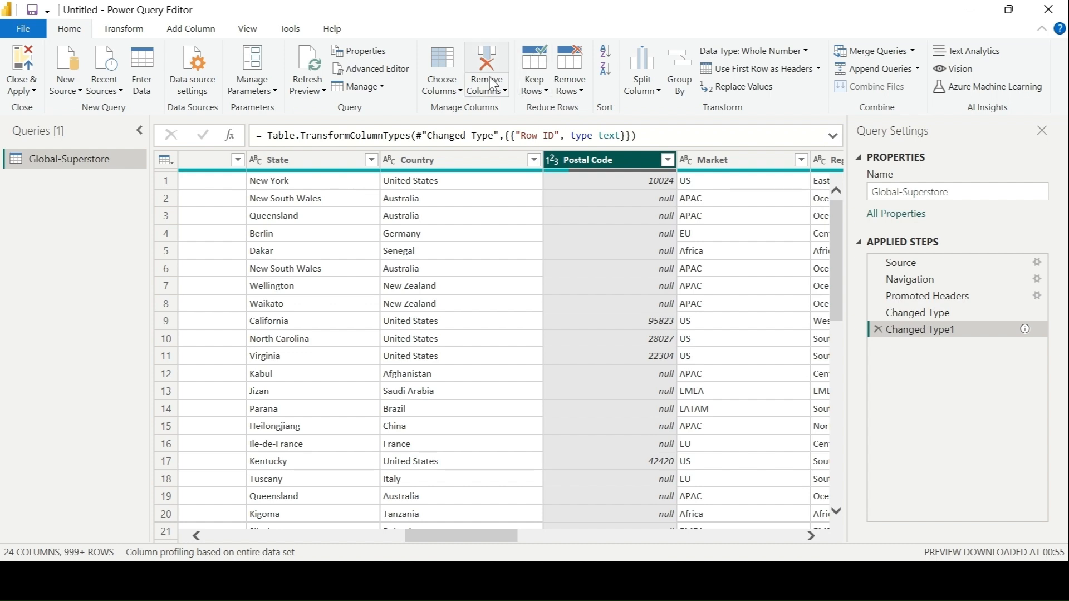
Step: Use Go to Column with the column list sorted by name to jump to the Sales column
{"action": "left_click", "coordinate": [460, 92]}
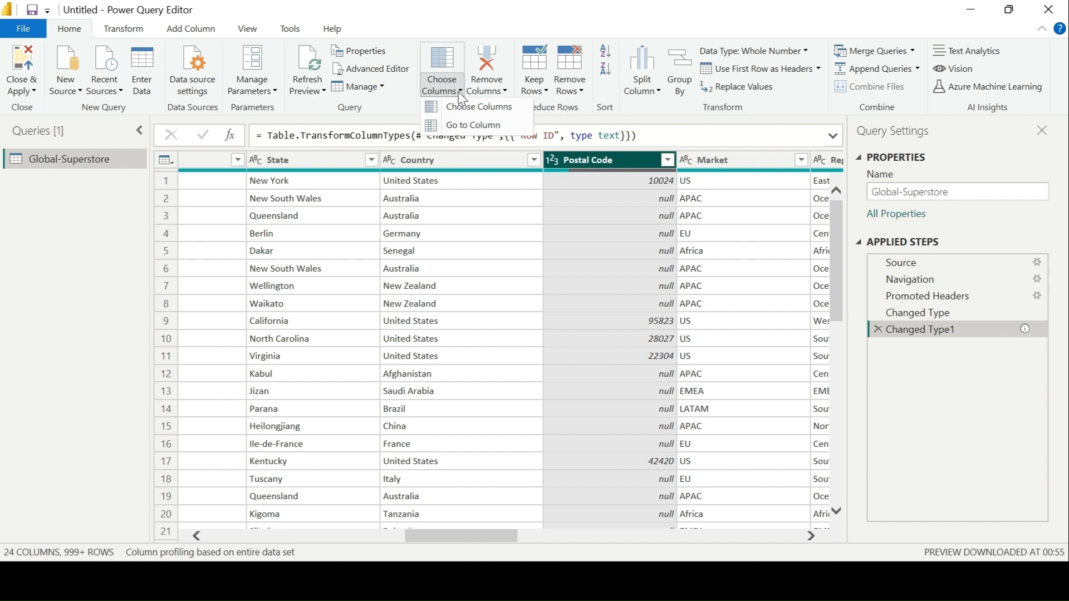
{"action": "left_click", "coordinate": [497, 126]}
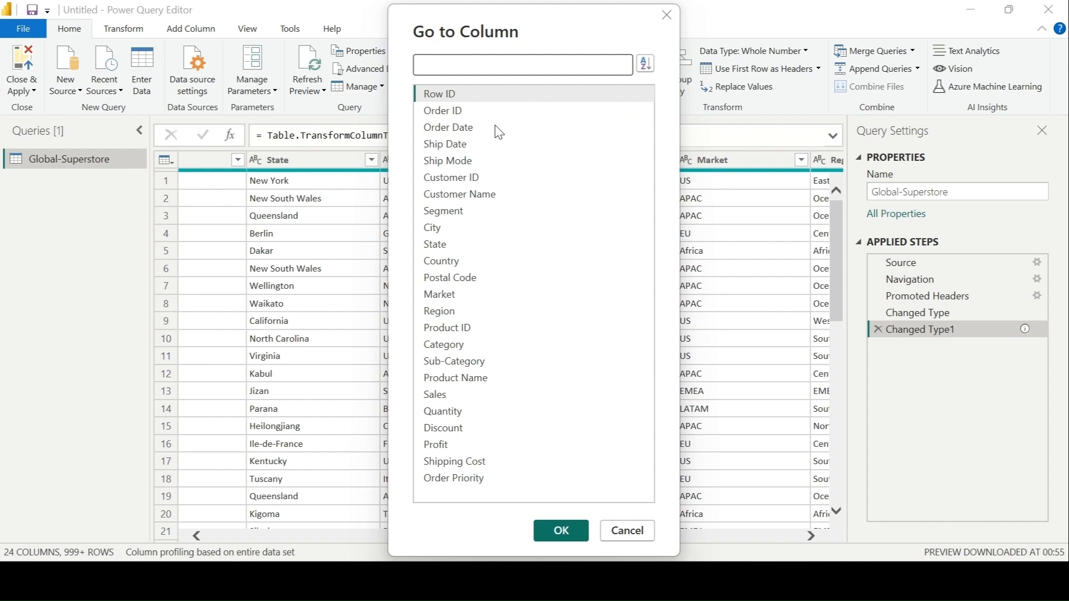
{"action": "left_click", "coordinate": [459, 394]}
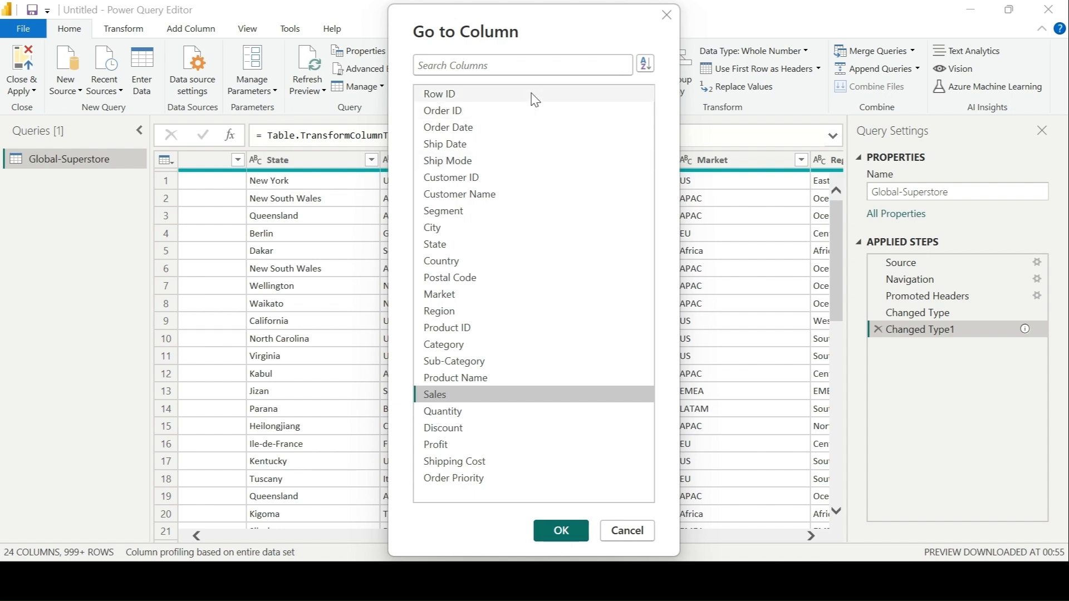
{"action": "left_click", "coordinate": [646, 64]}
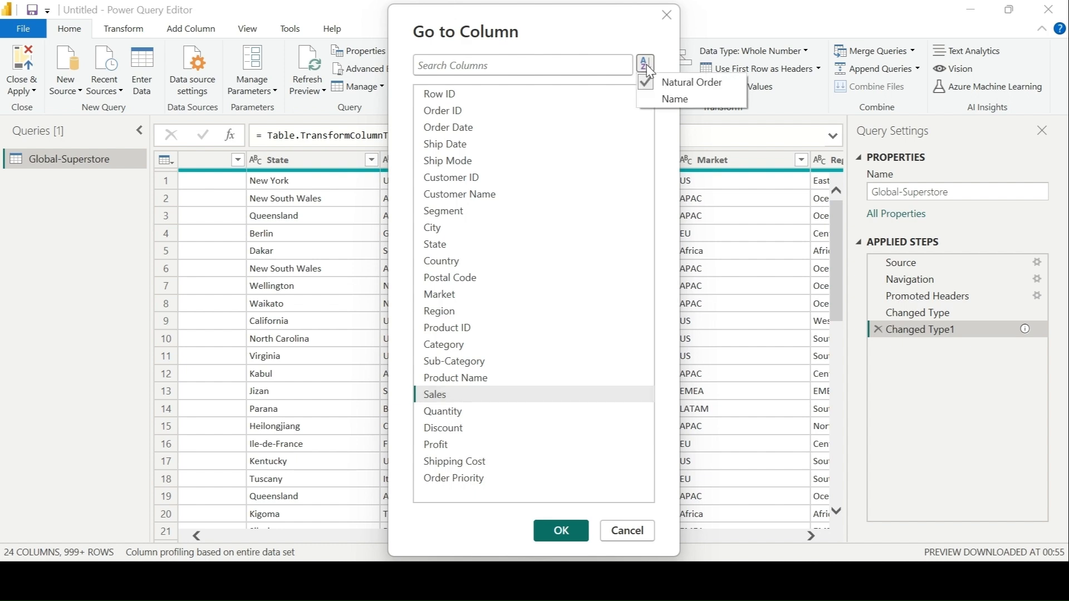
{"action": "left_click", "coordinate": [686, 99]}
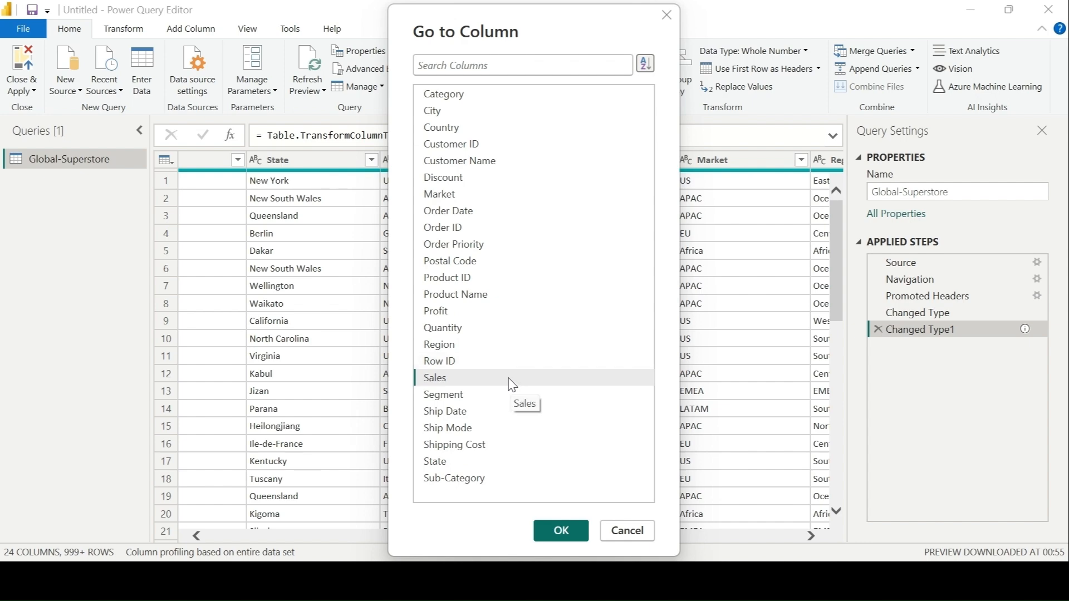
{"action": "left_click", "coordinate": [465, 379]}
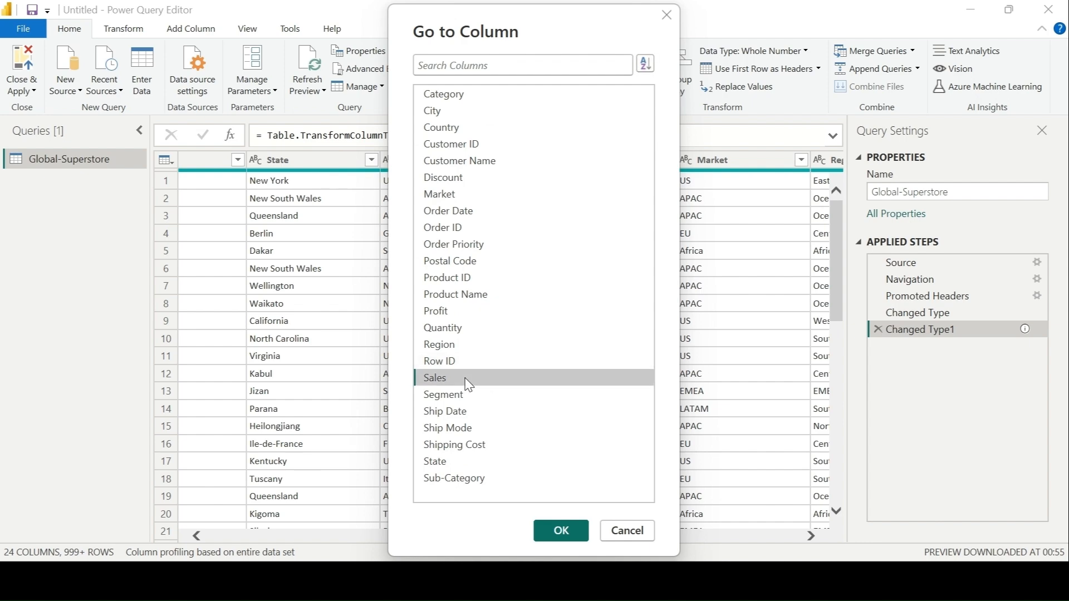
{"action": "left_click", "coordinate": [566, 534]}
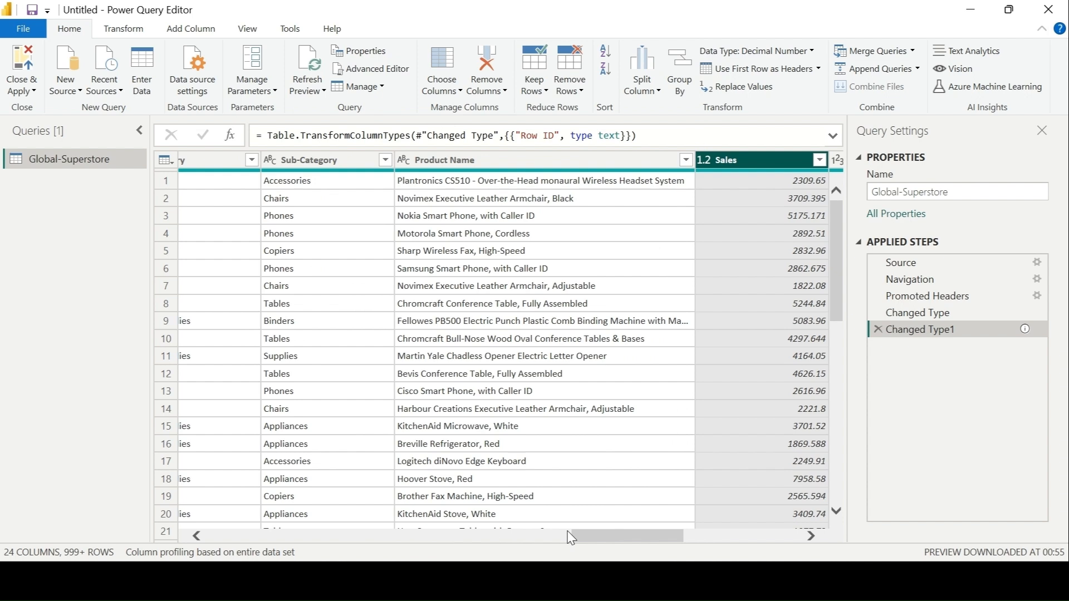
Step: Use Choose Columns to exclude Postal Code, Market and Sub-Category, keeping all other columns
{"action": "left_click", "coordinate": [445, 98]}
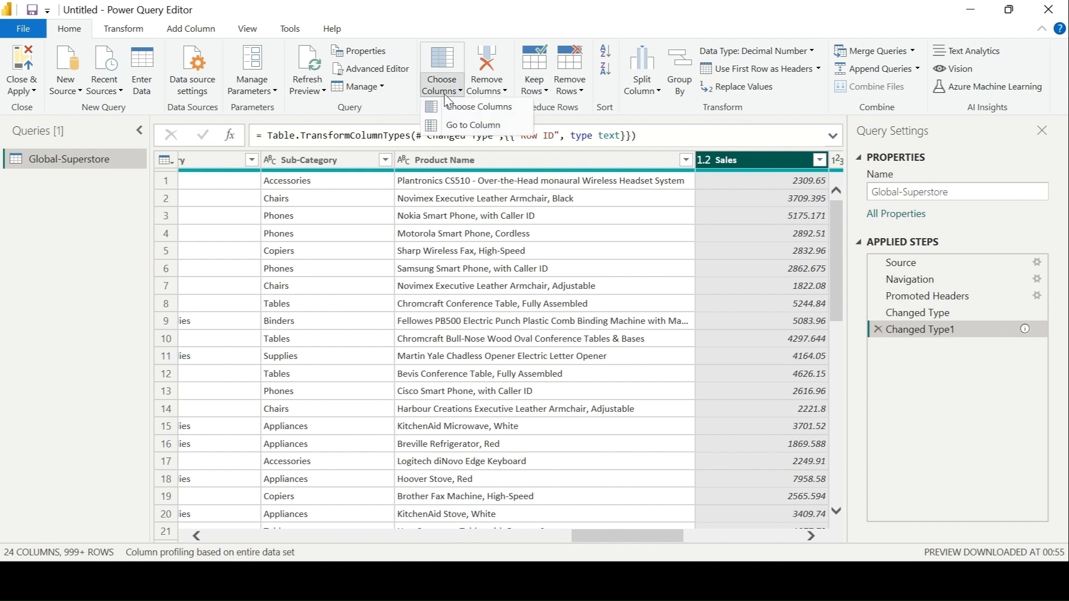
{"action": "left_click", "coordinate": [476, 107]}
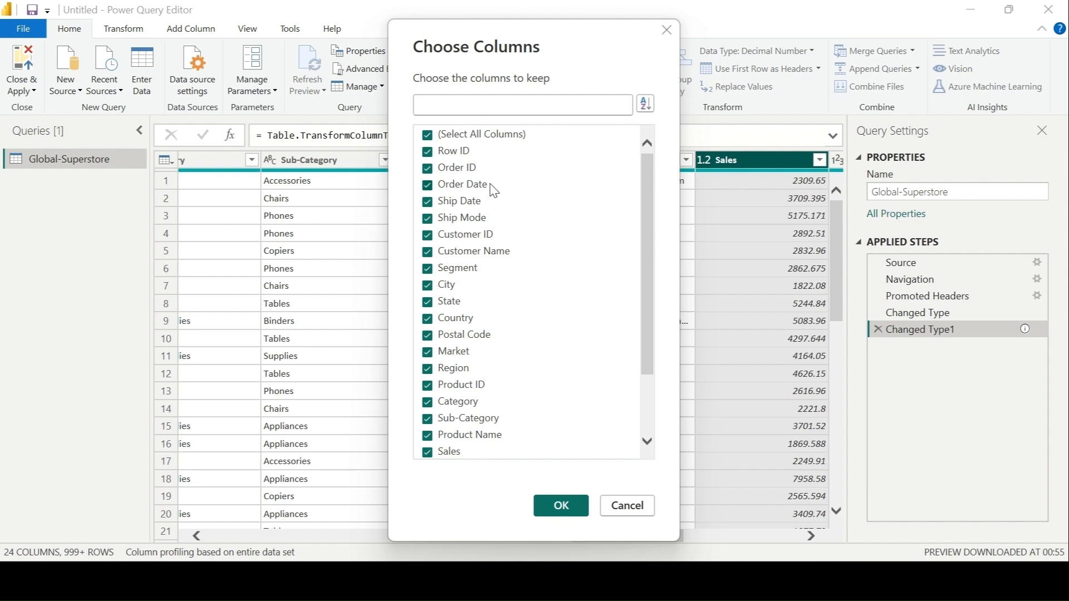
{"action": "left_click", "coordinate": [428, 335]}
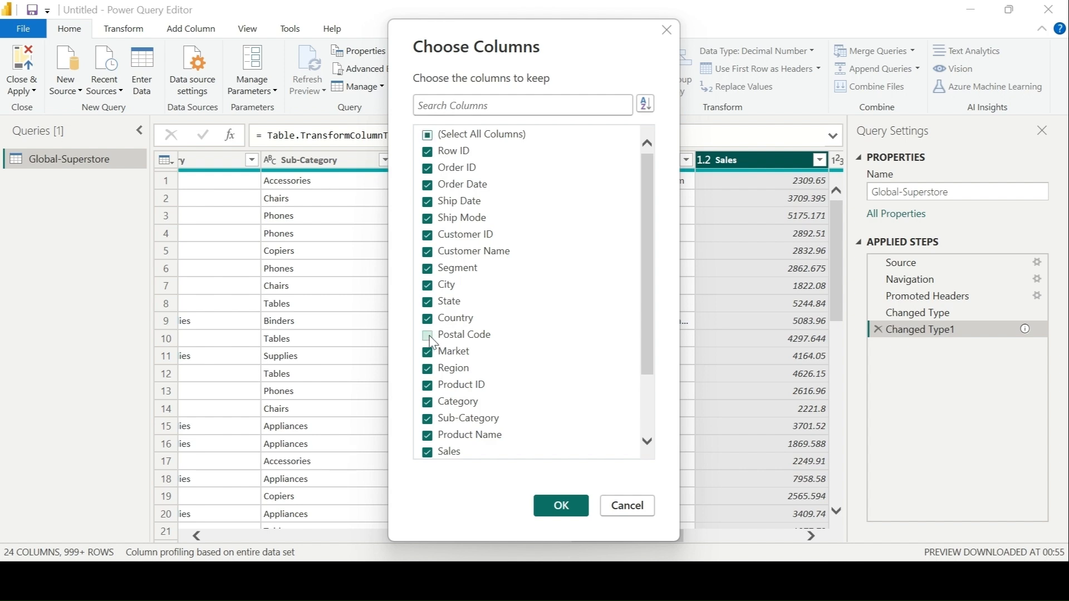
{"action": "left_click", "coordinate": [427, 353]}
{"action": "left_click", "coordinate": [428, 420]}
{"action": "left_click", "coordinate": [555, 508]}
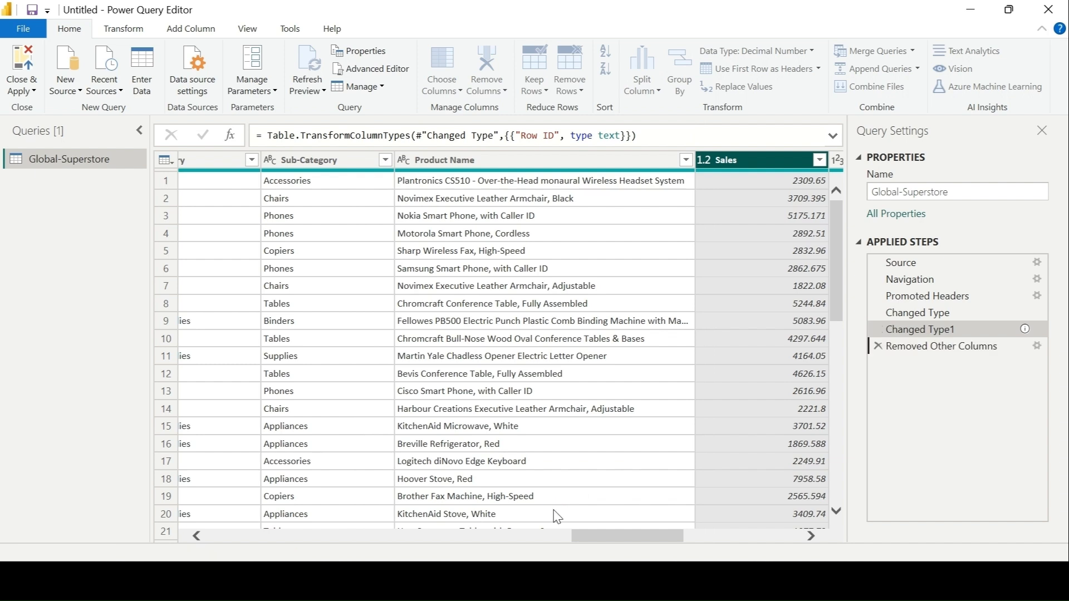